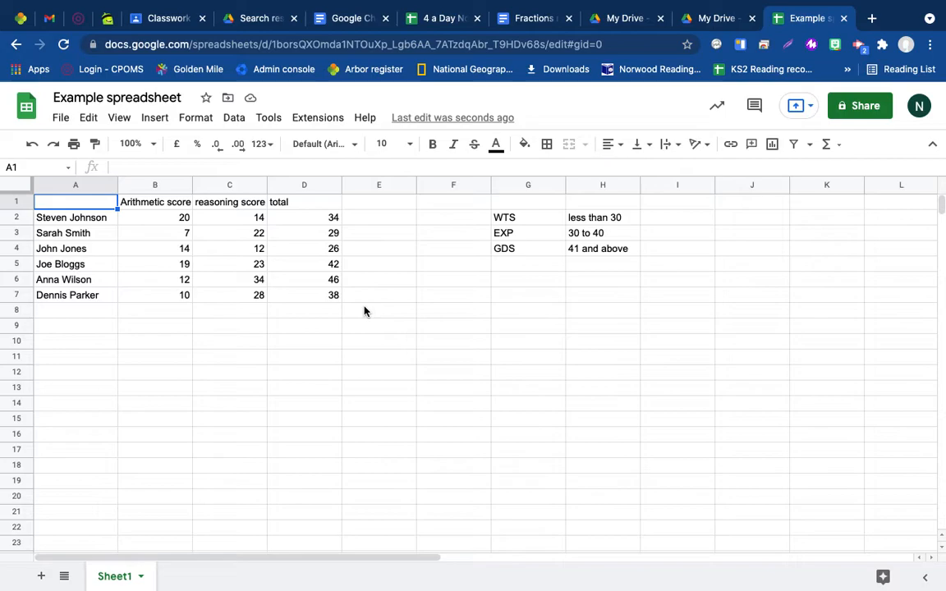
Review the total formula in D2 and the WTS, EXP and GDS score thresholds in columns G and H
left_click(321, 222)
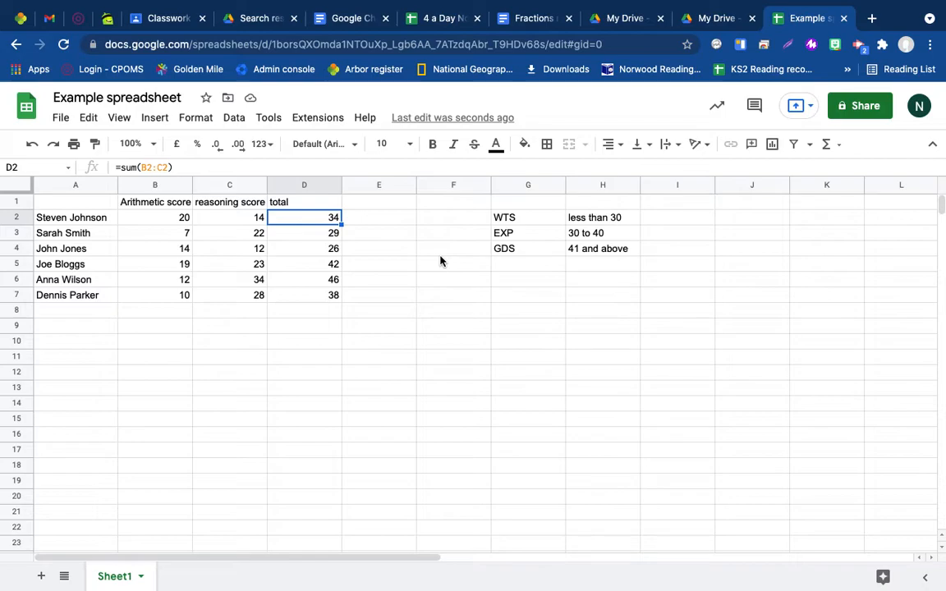
left_click(513, 218)
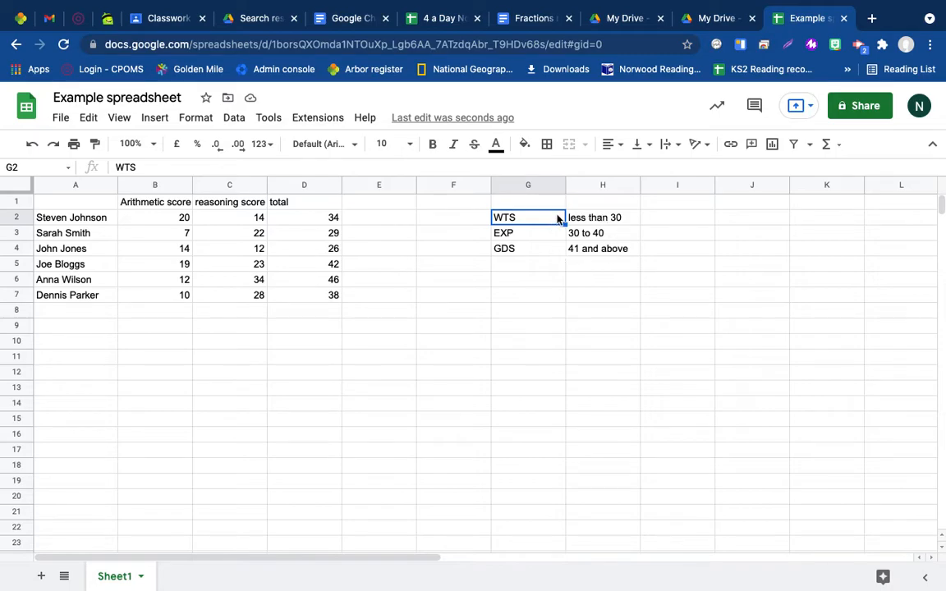
left_click(596, 218)
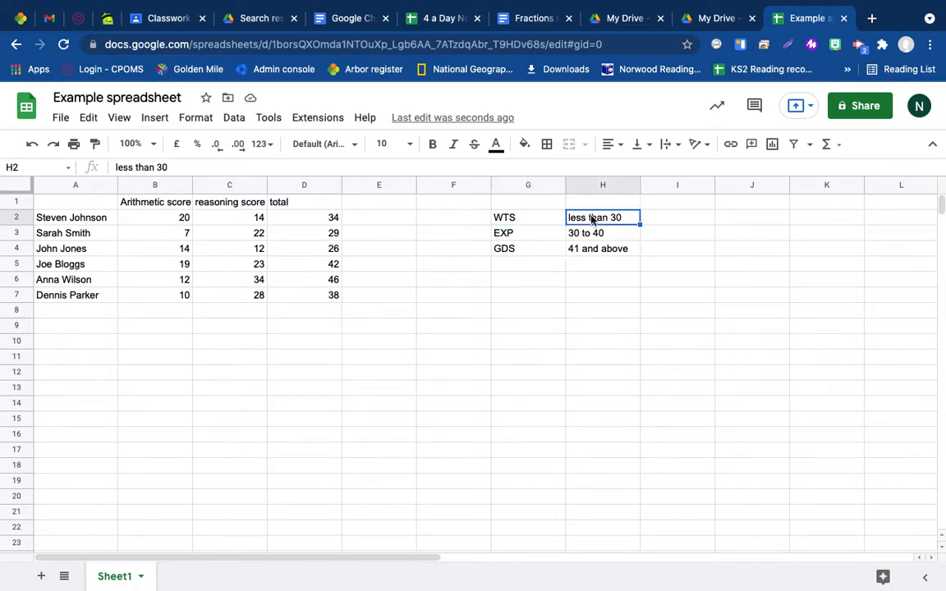
left_click(572, 233)
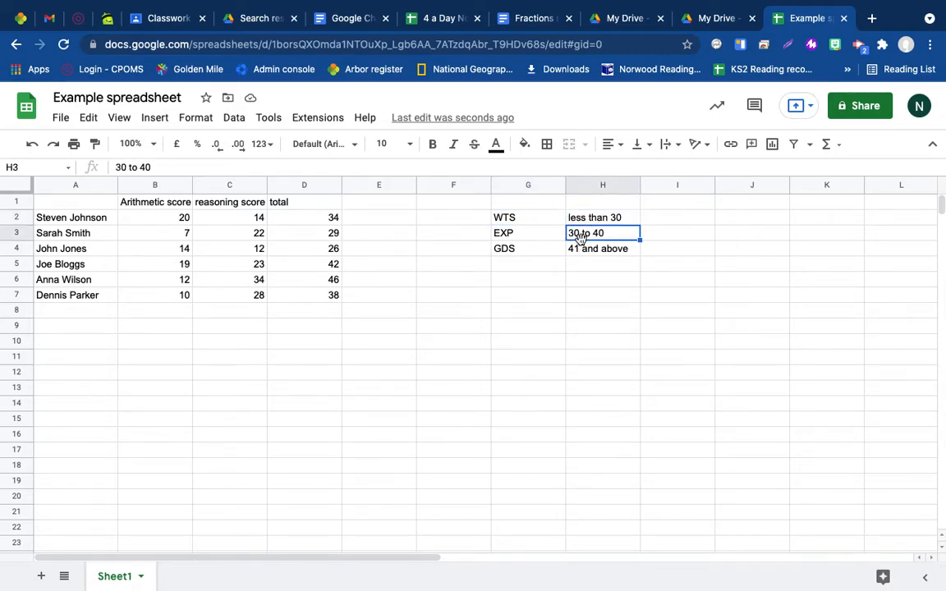
left_click(590, 251)
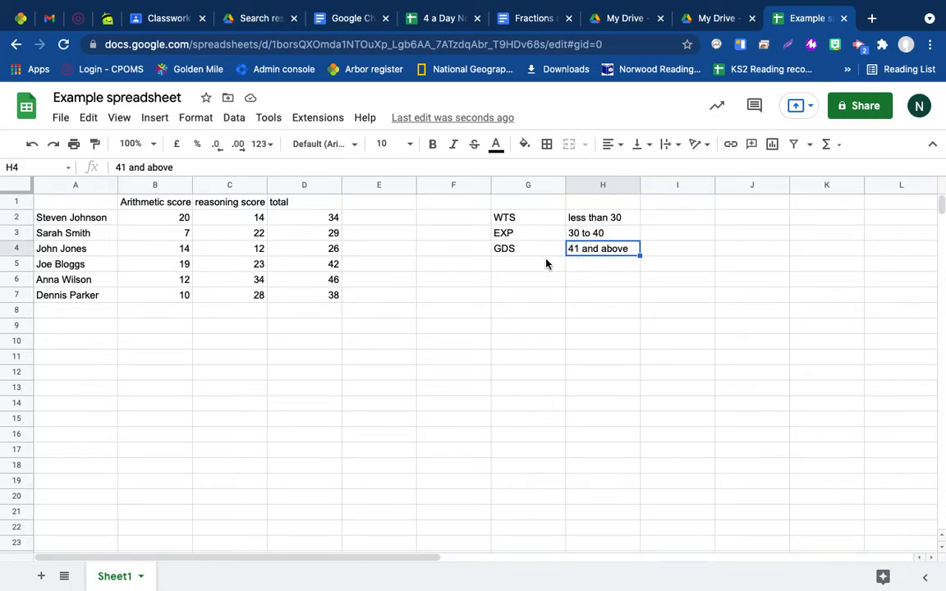
Colour-code the threshold key by filling "less than 30" red, "30 to 40" green and "41 and above" purple
left_click(572, 218)
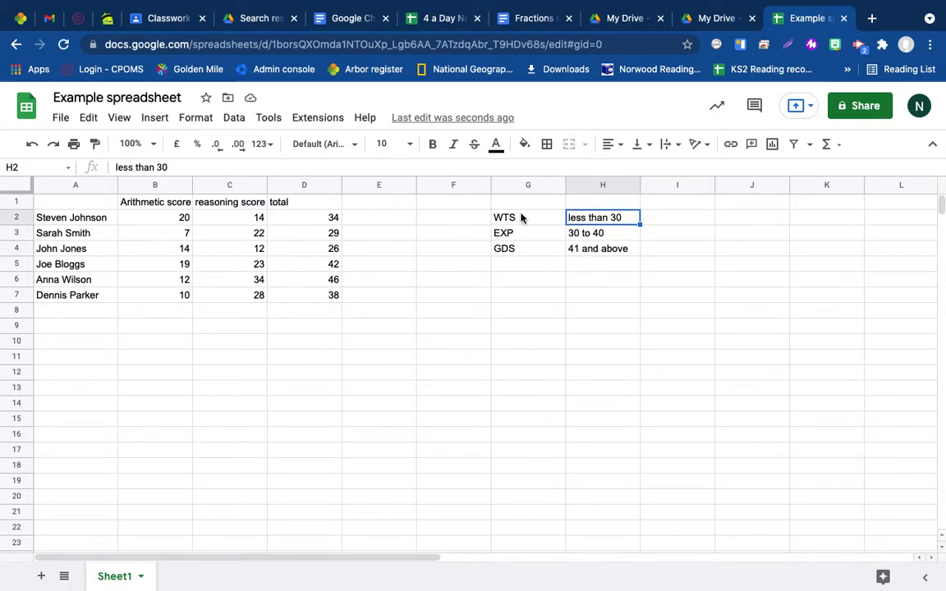
left_click(525, 147)
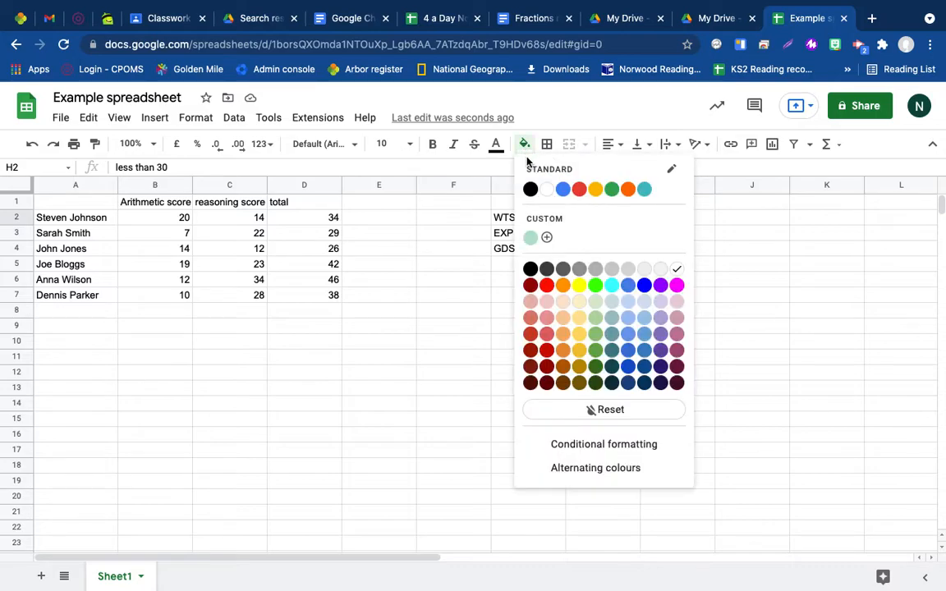
left_click(547, 335)
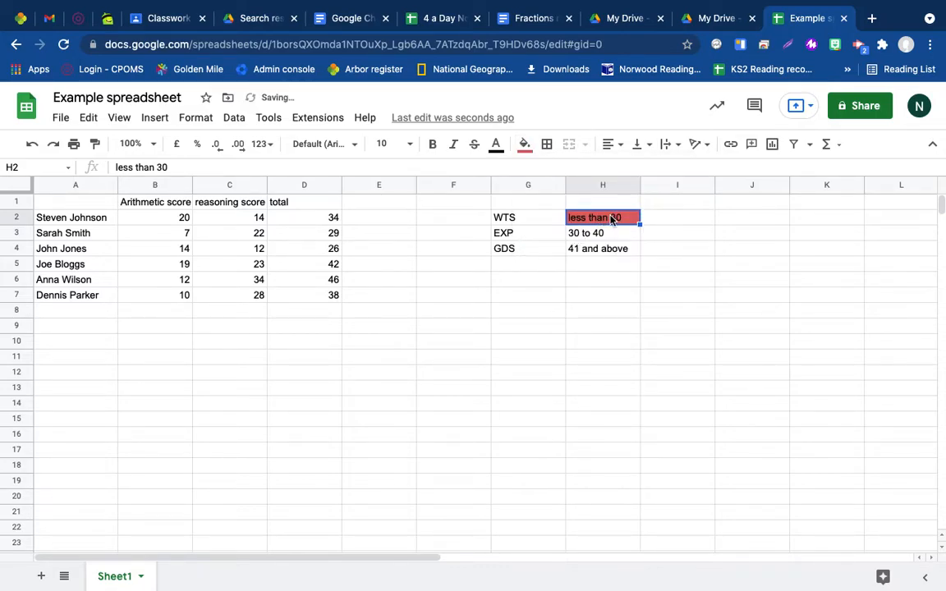
left_click(587, 234)
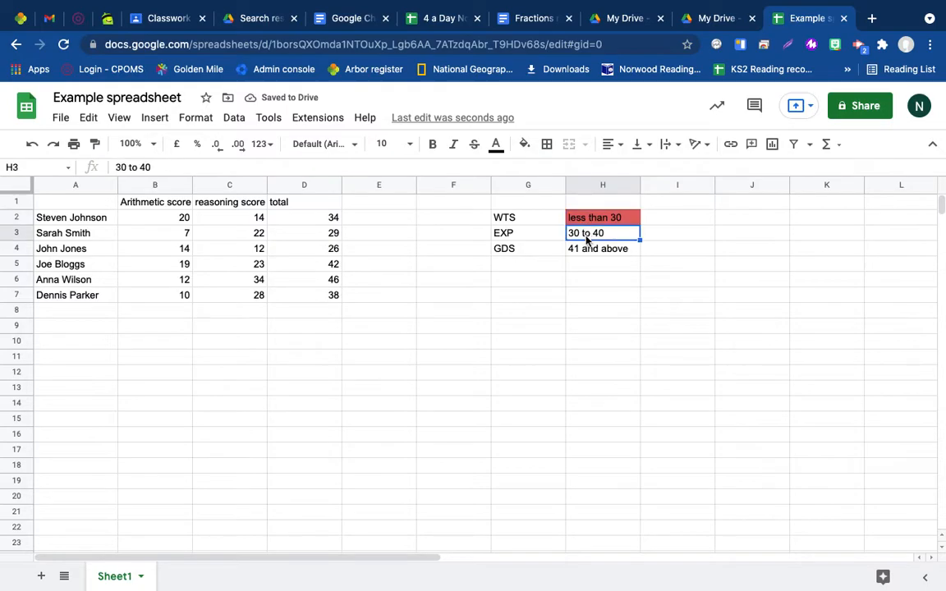
left_click(526, 149)
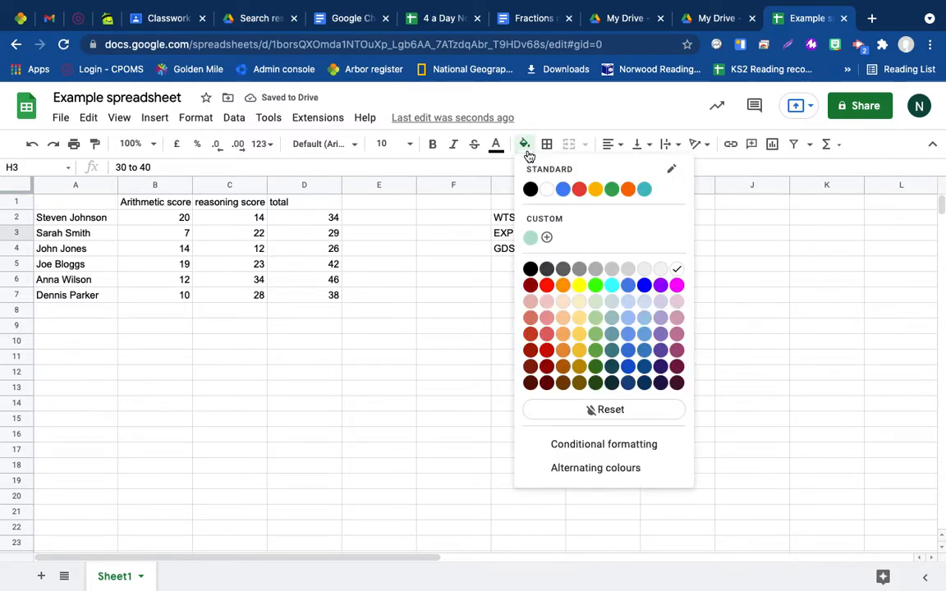
left_click(596, 336)
left_click(591, 251)
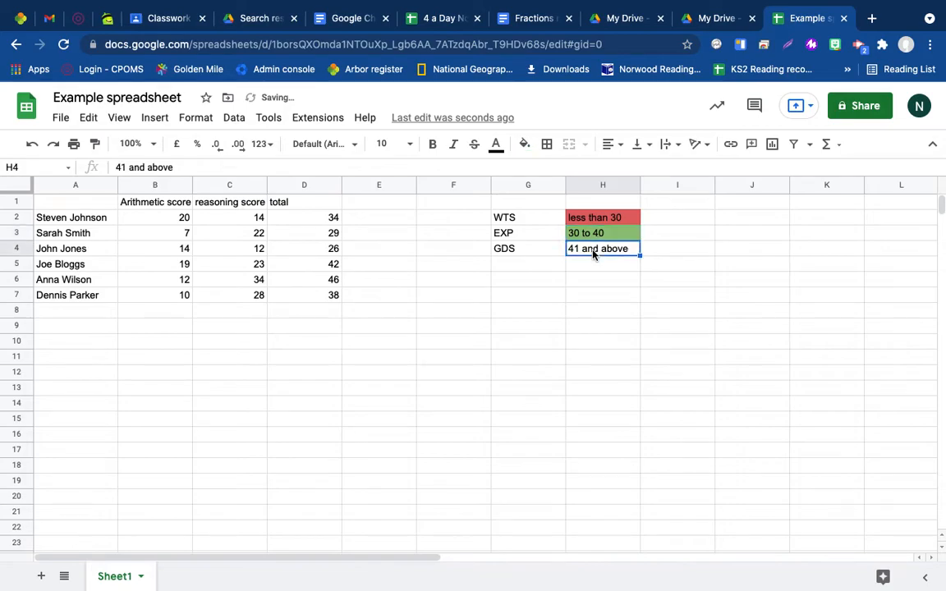
left_click(528, 149)
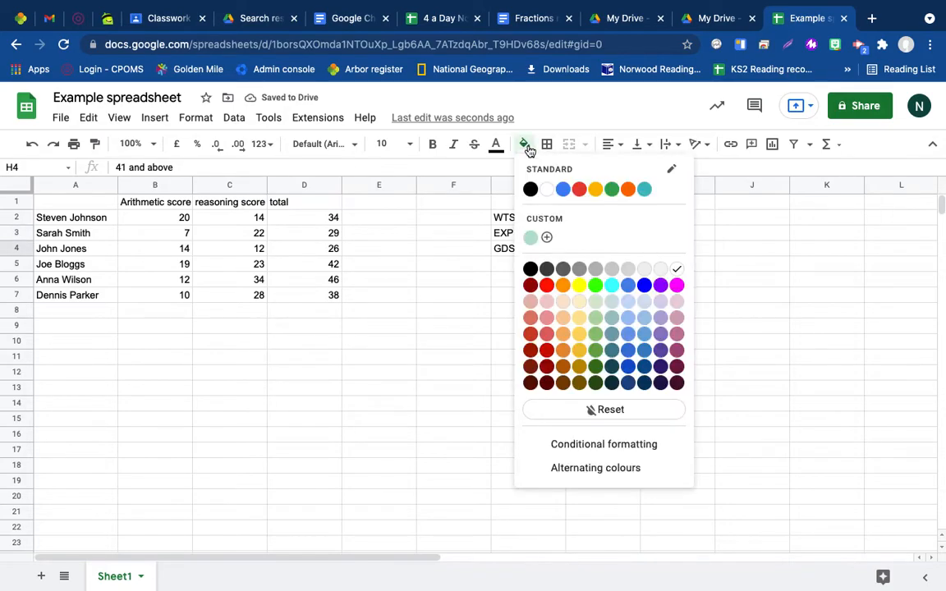
left_click(660, 338)
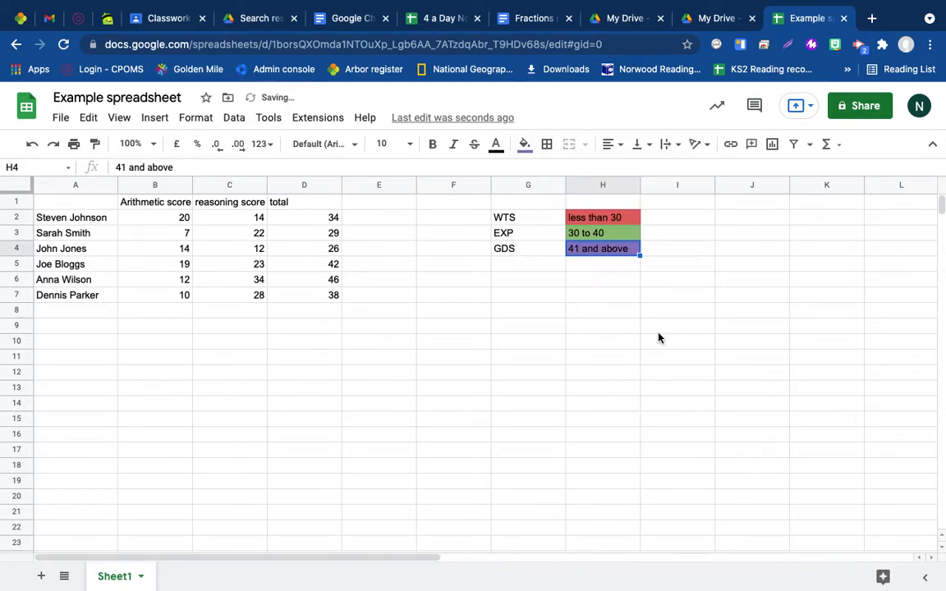
left_click(525, 145)
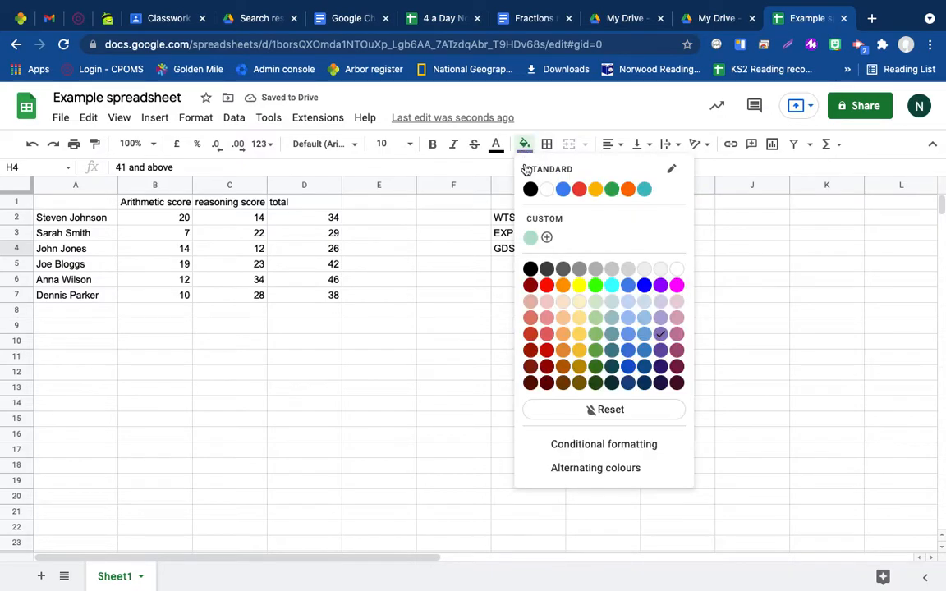
left_click(486, 263)
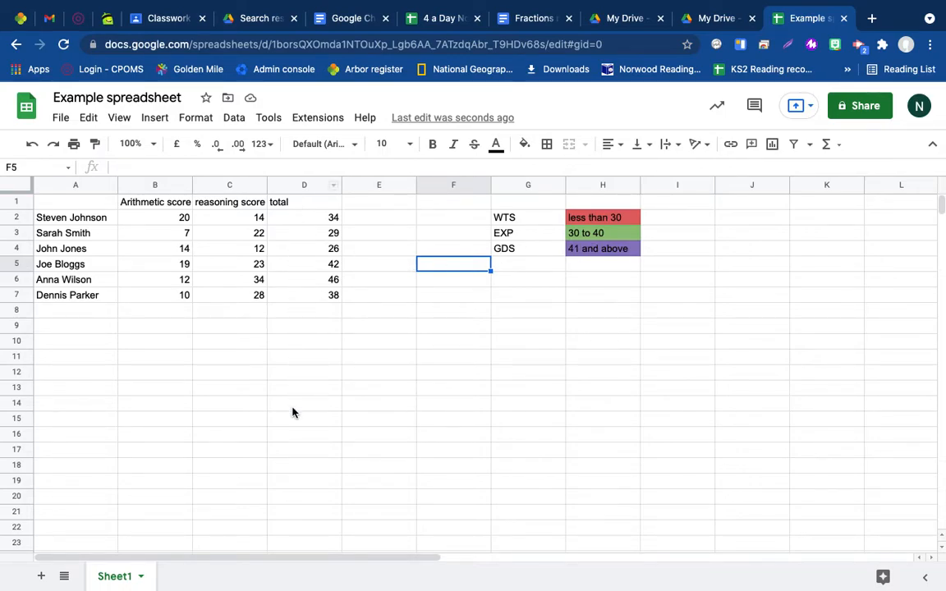
Start a conditional formatting rule for the whole total column D
left_click(293, 184)
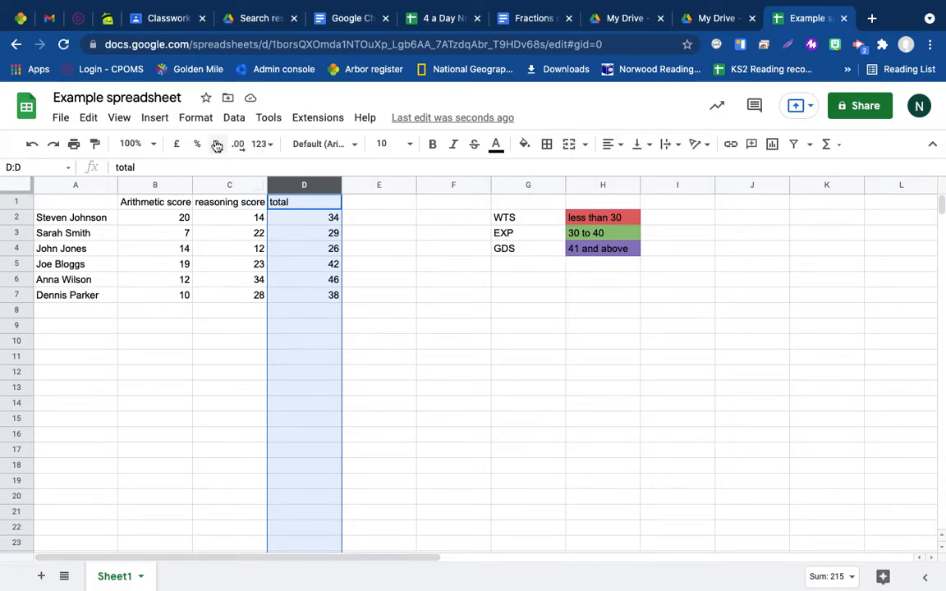
left_click(386, 218)
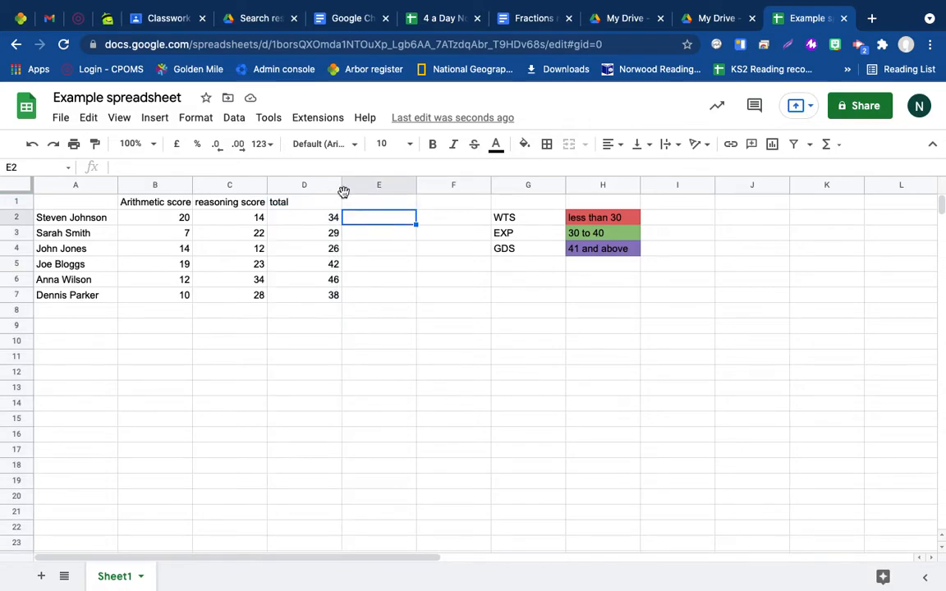
left_click(312, 188)
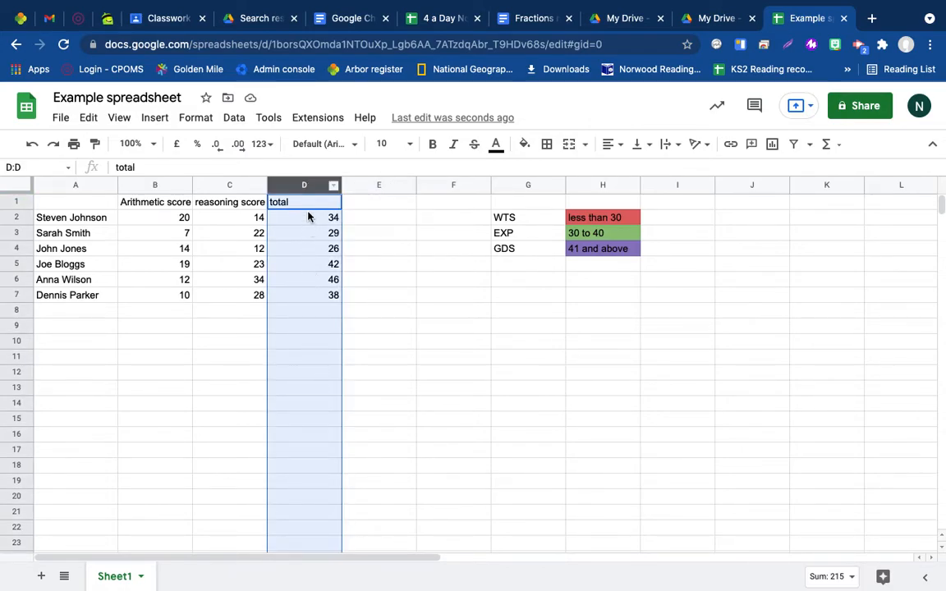
left_click(195, 121)
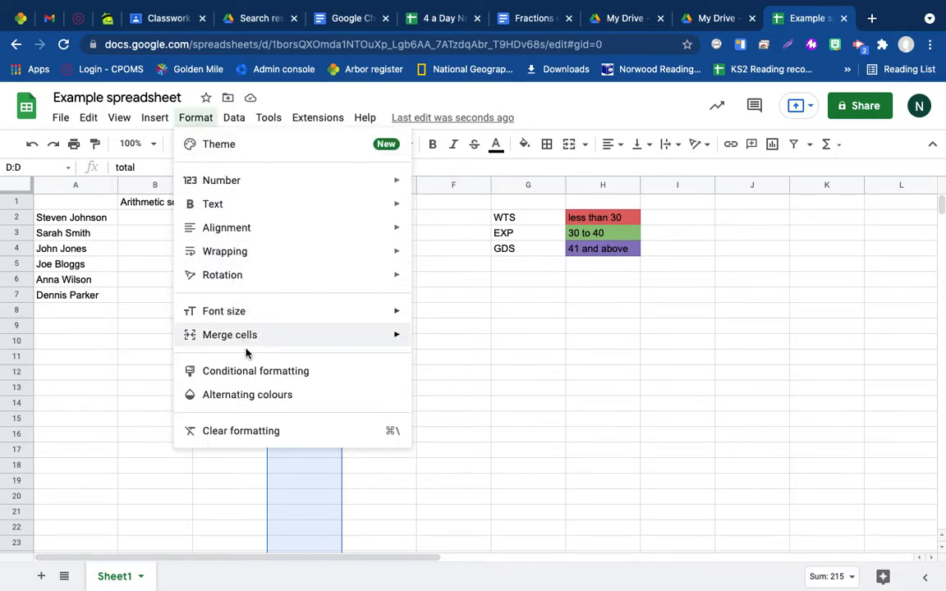
left_click(252, 374)
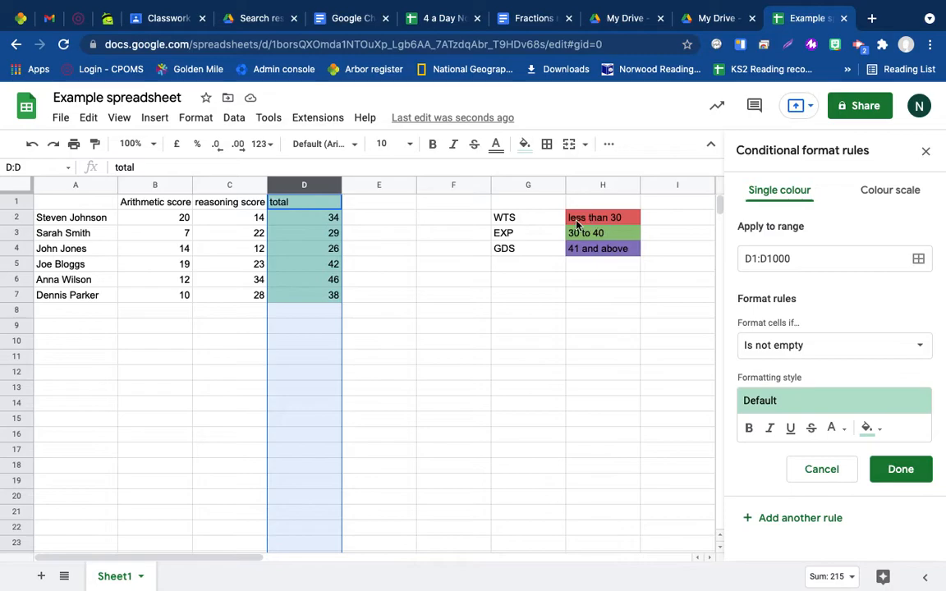
Set the rule to fill totals less than 30 with the red used for WTS in the key
left_click(794, 348)
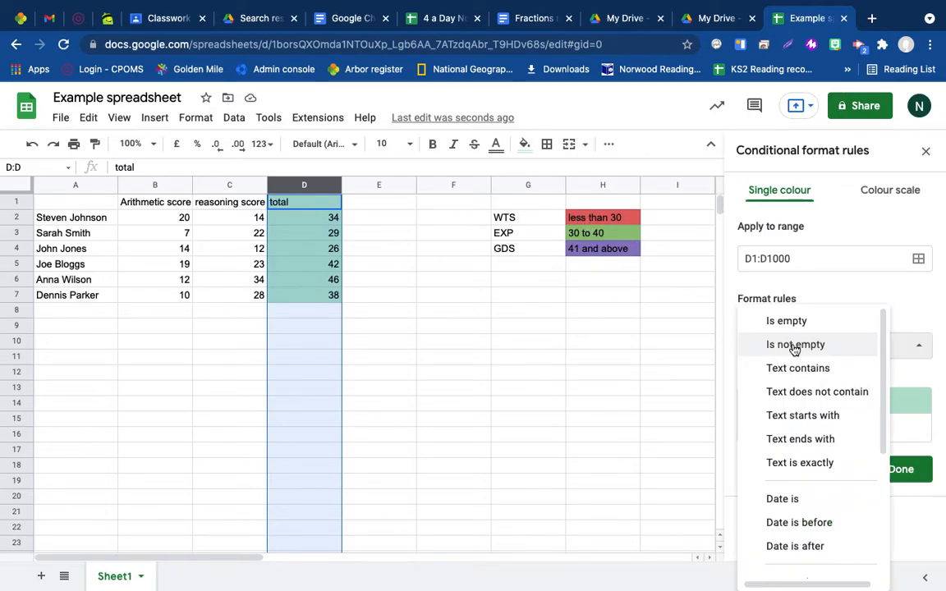
scroll(807, 415, "down", 3)
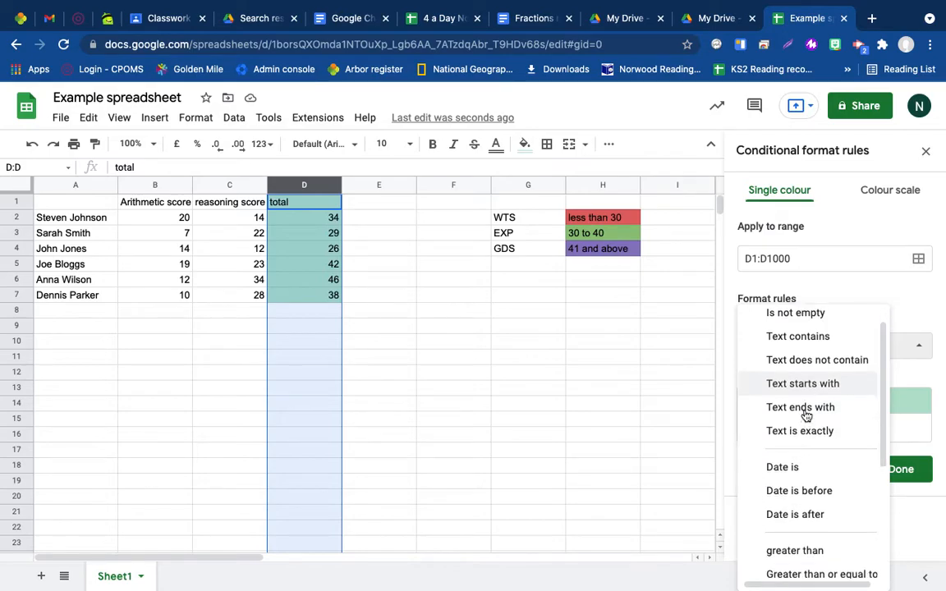
scroll(806, 414, "down", 1)
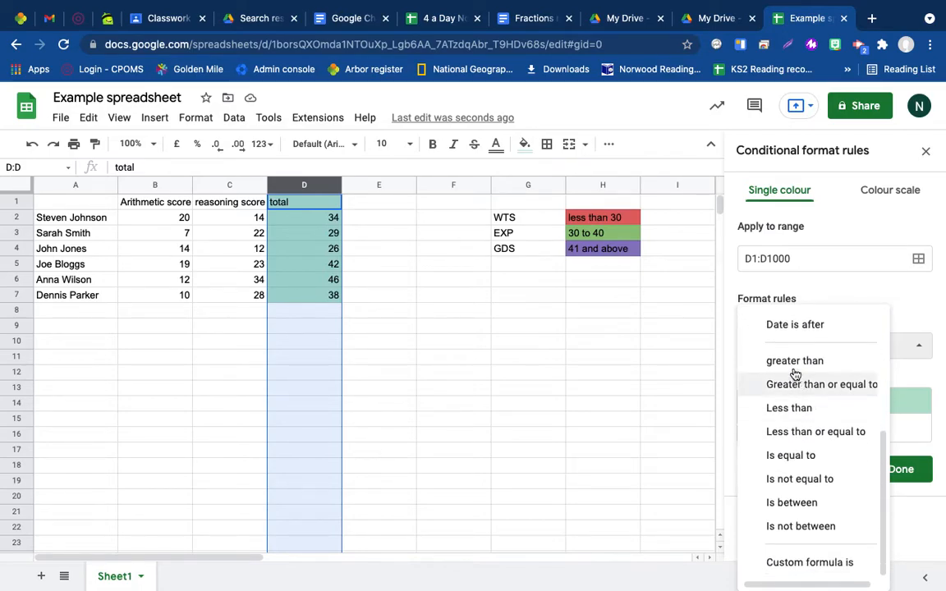
left_click(790, 409)
left_click(778, 382)
type("30")
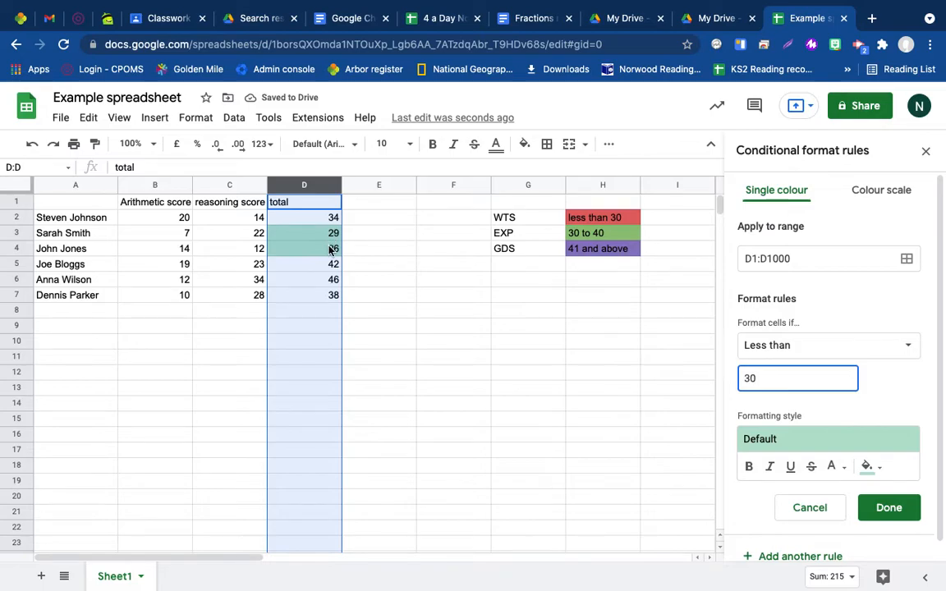
left_click(873, 468)
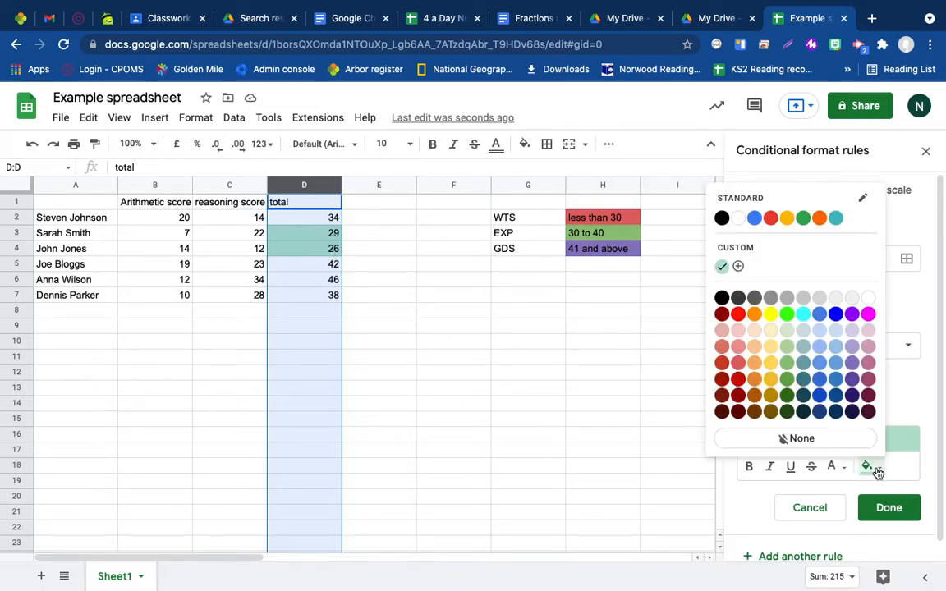
left_click(721, 363)
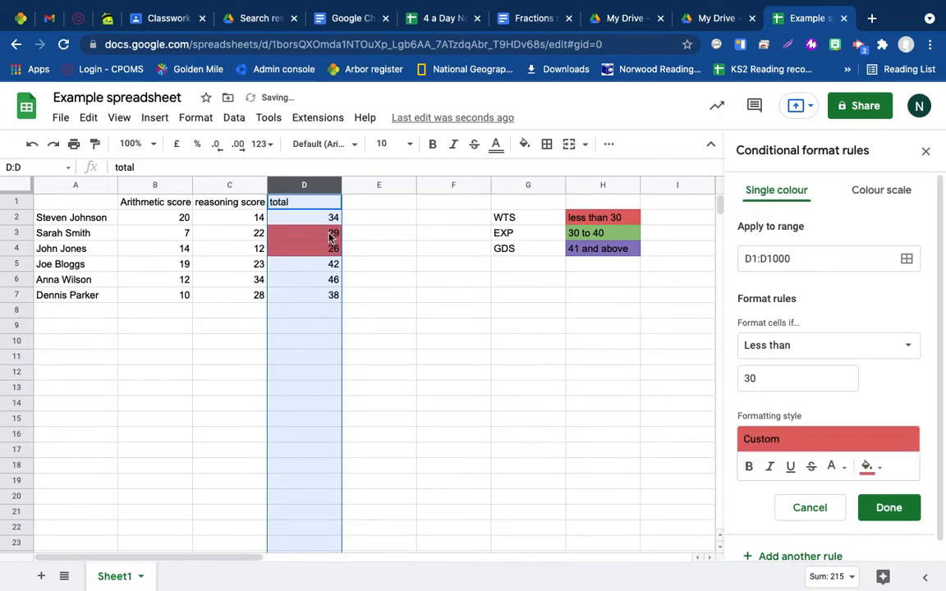
scroll(831, 433, "down", 1)
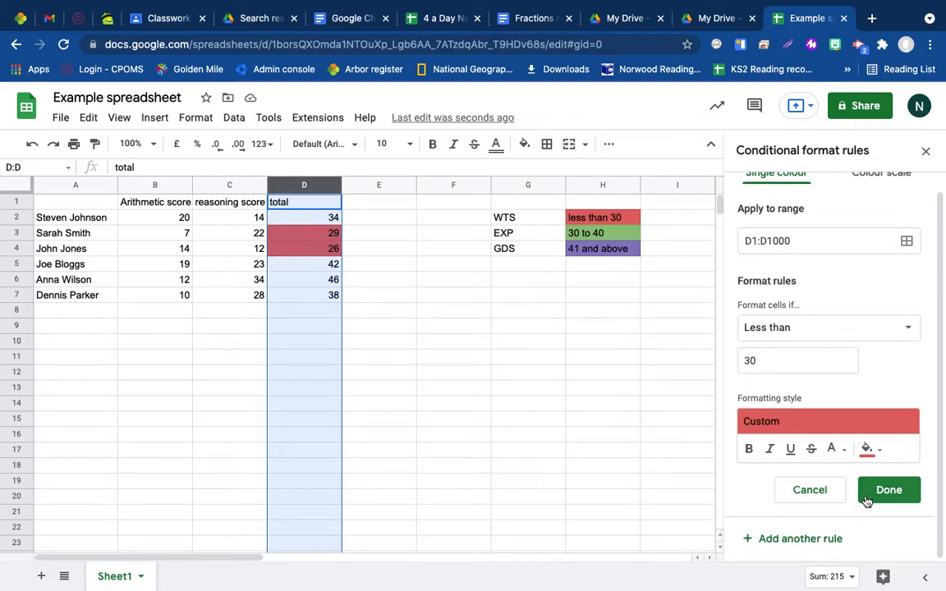
Add another rule to column D that fills totals between 30 and 40 with the key's green
left_click(786, 543)
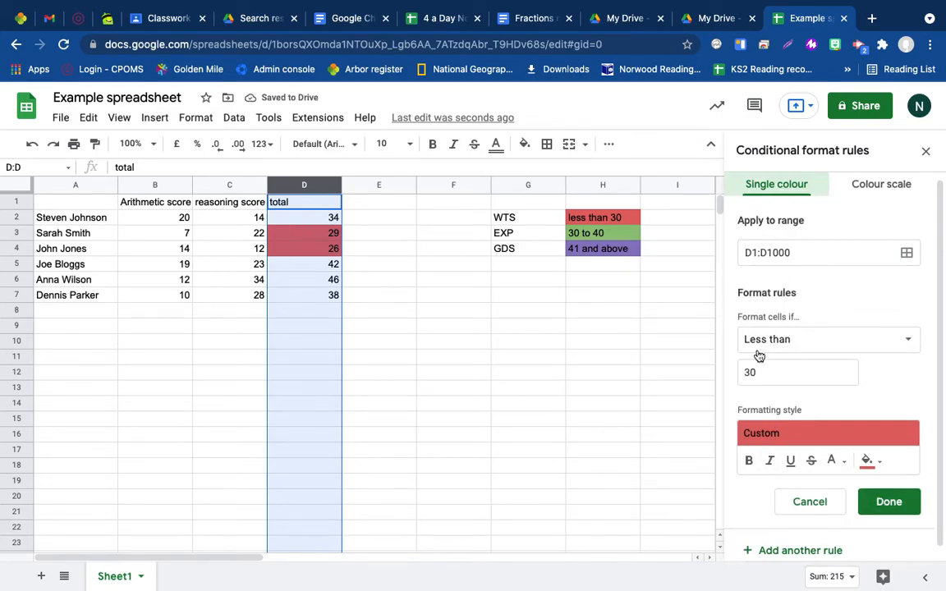
left_click(781, 339)
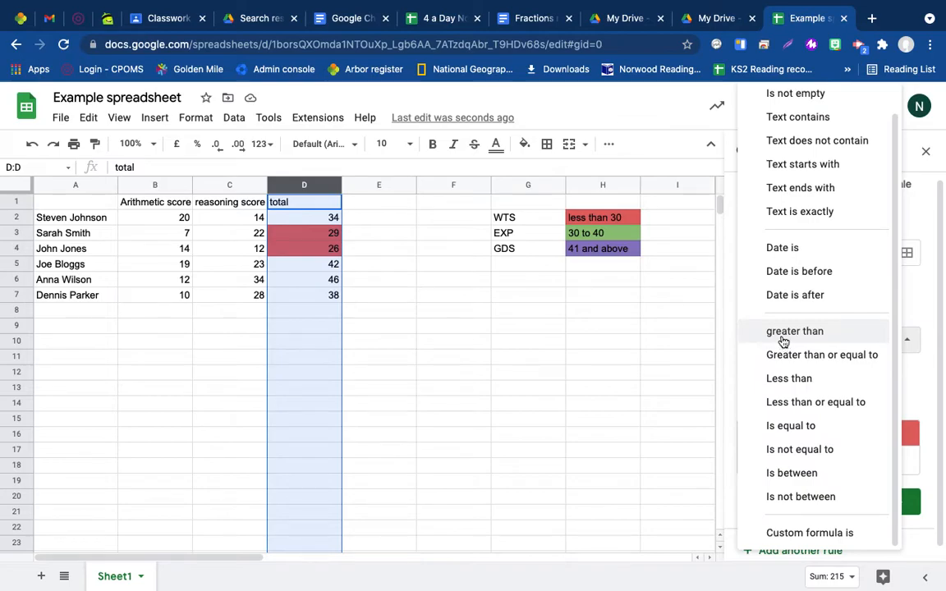
left_click(783, 473)
left_click(762, 411)
type("40")
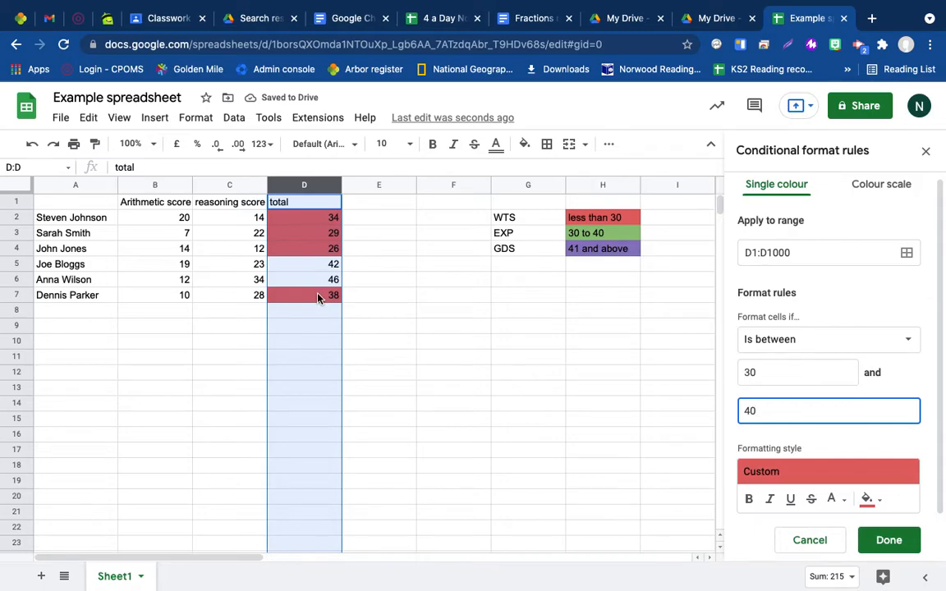
left_click(878, 500)
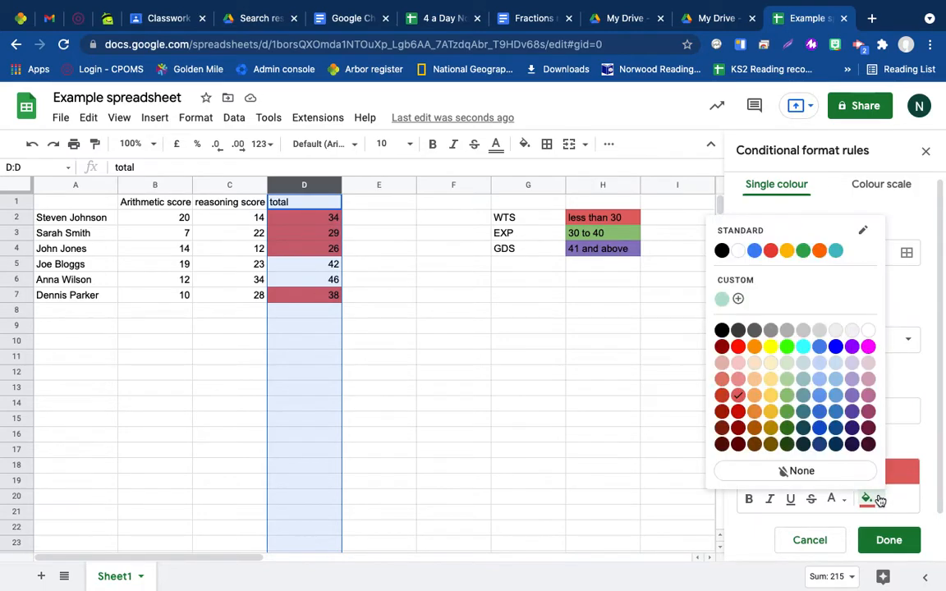
left_click(786, 399)
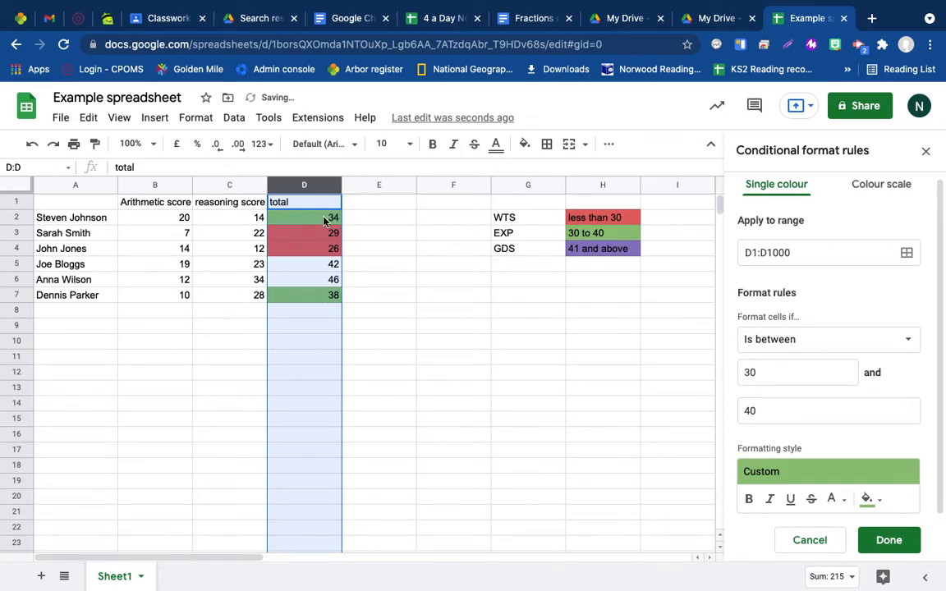
scroll(780, 448, "down", 2)
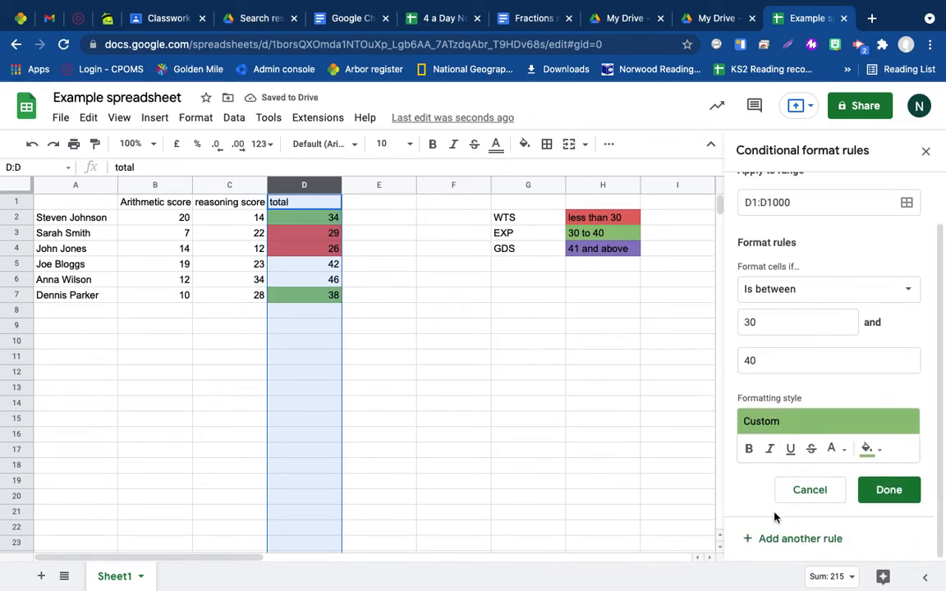
Add a third conditional formatting rule to total column D for values greater than or equal to 41
left_click(781, 539)
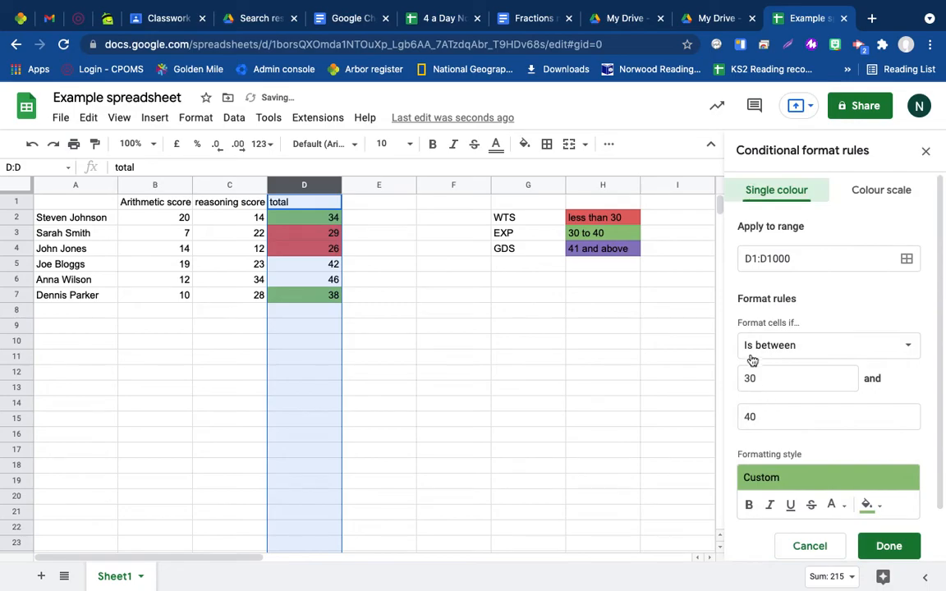
left_click(777, 345)
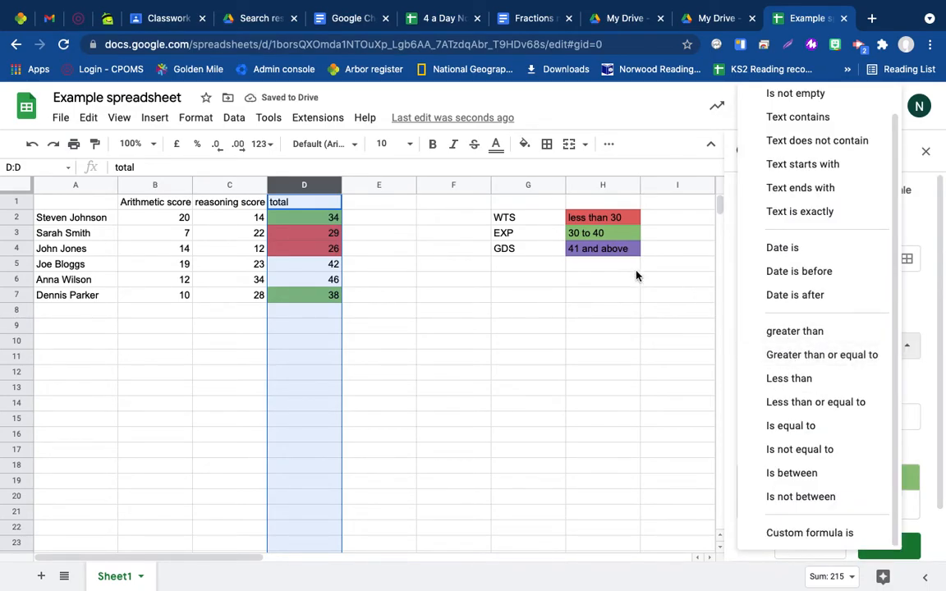
left_click(791, 359)
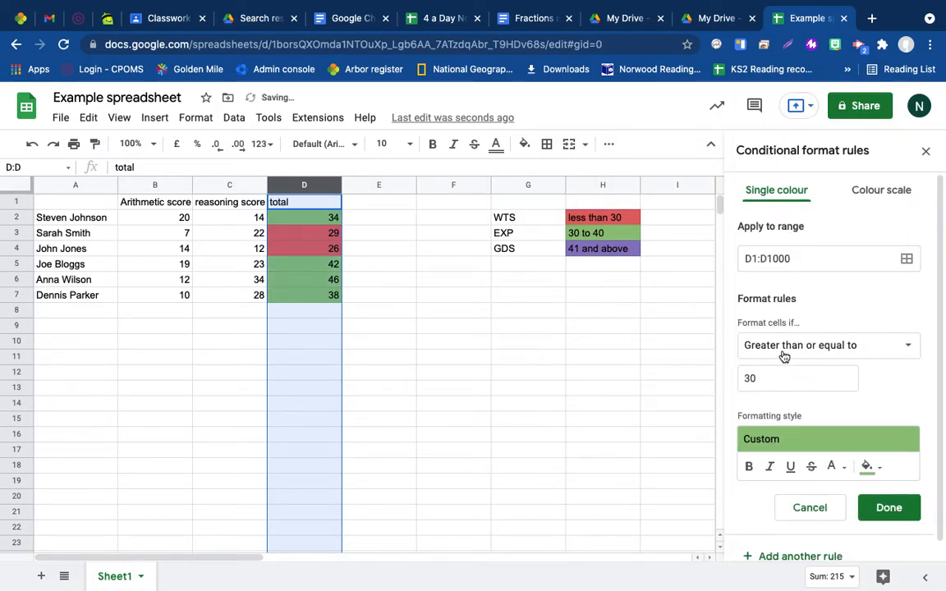
double_click(765, 380)
type("41")
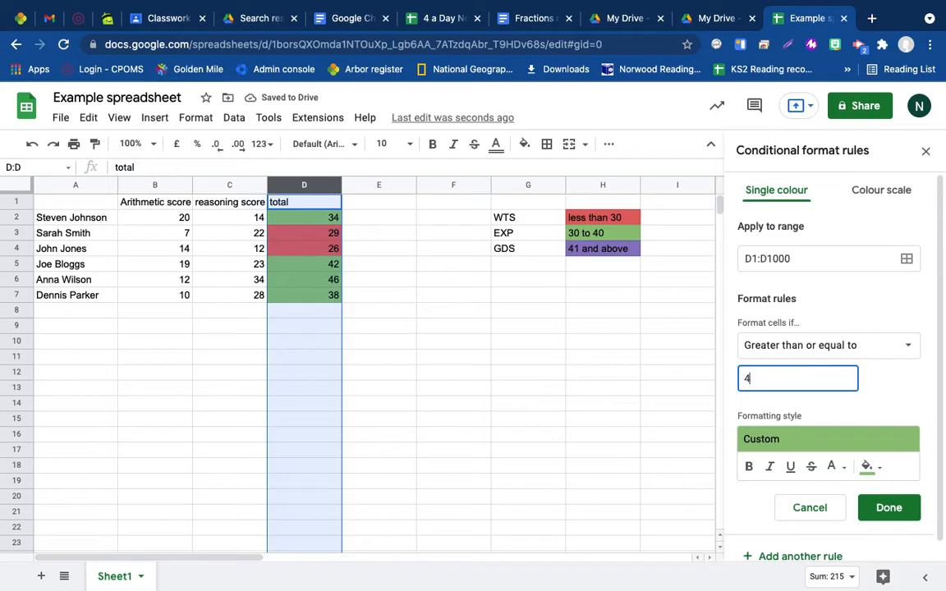
left_click(887, 508)
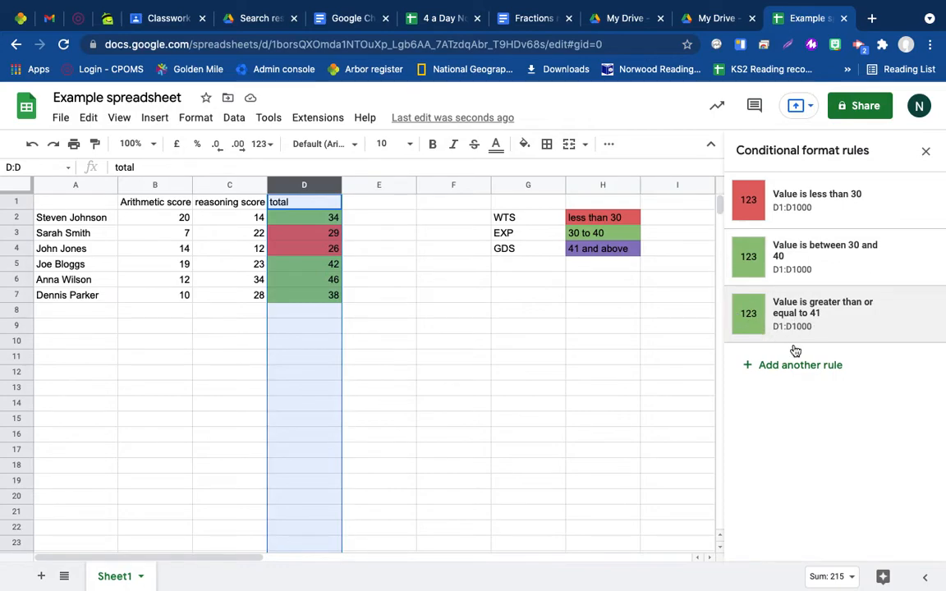
Change the fill of the rule for totals of 41 or more to the key's purple and close the rules
left_click(777, 316)
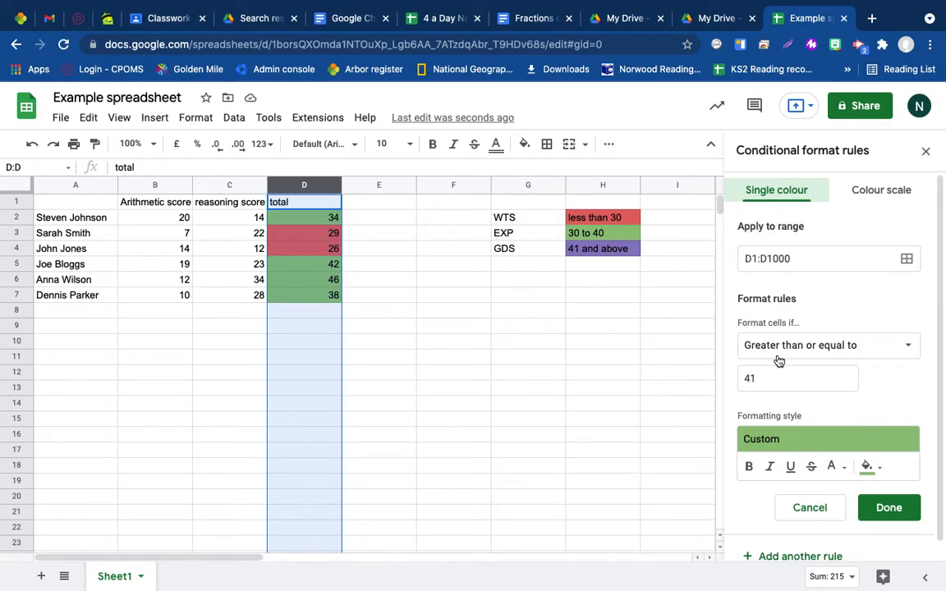
left_click(870, 467)
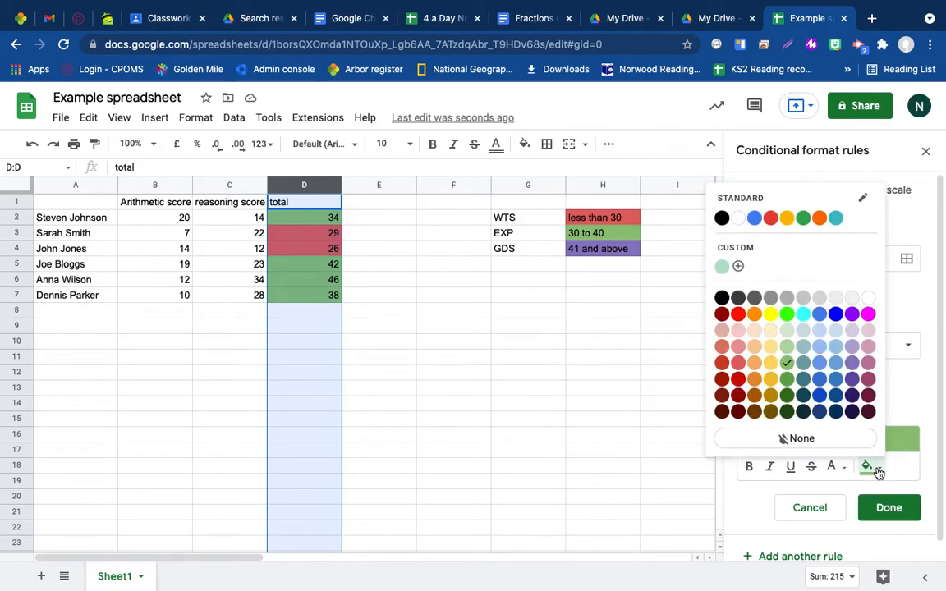
left_click(852, 378)
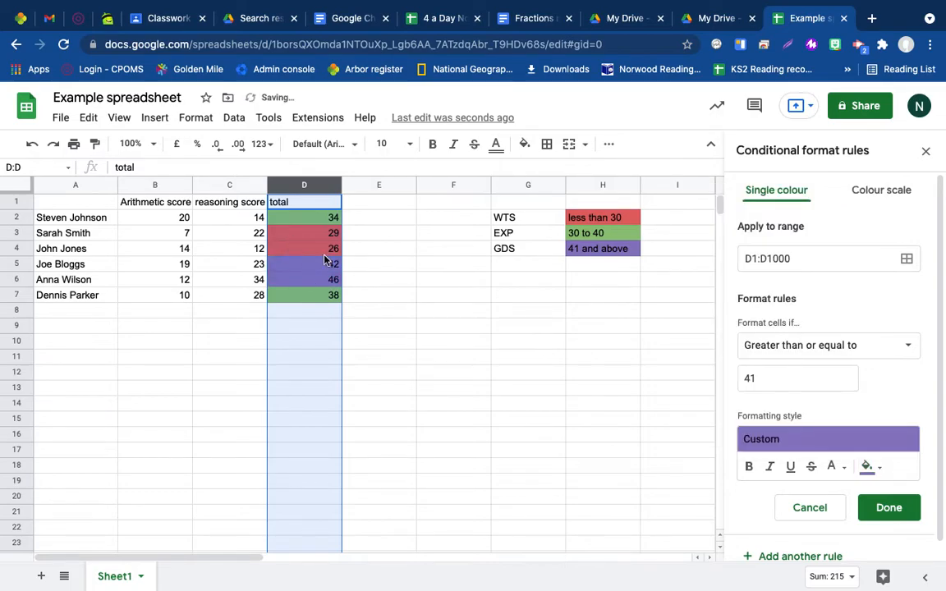
left_click(881, 513)
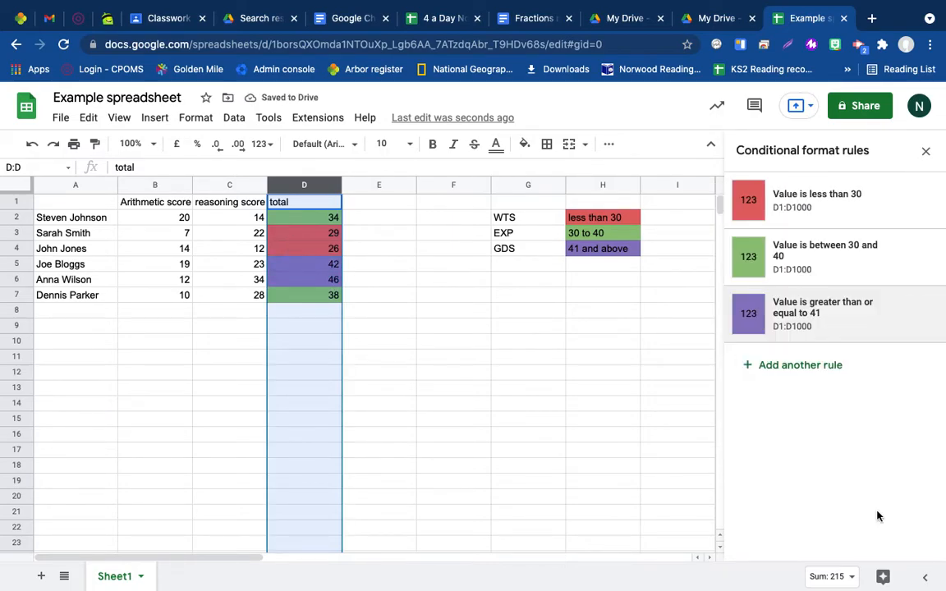
left_click(926, 152)
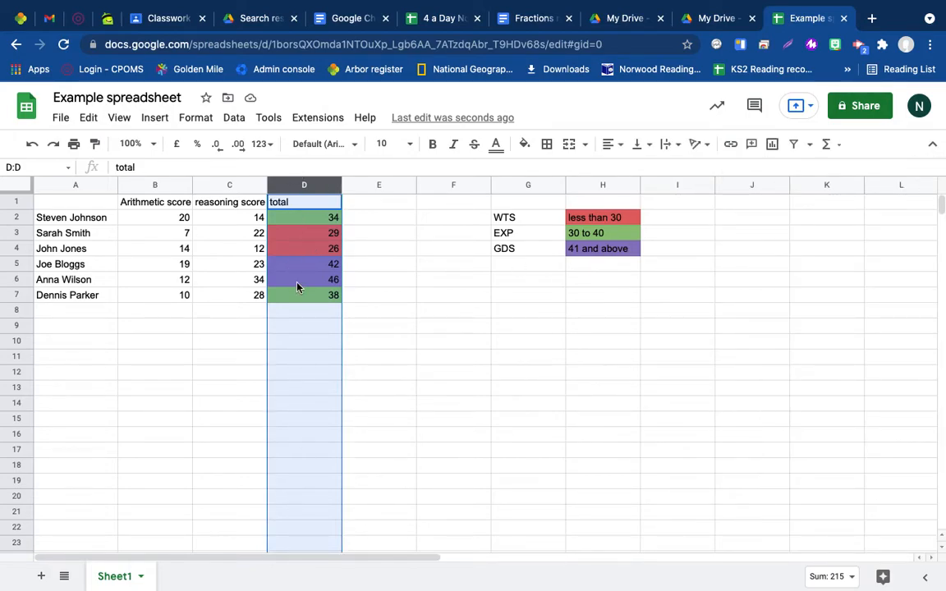
Add another pupil in row 8 by entering the pupil's full name, arithmetic score 13 and reasoning score 12
left_click(77, 317)
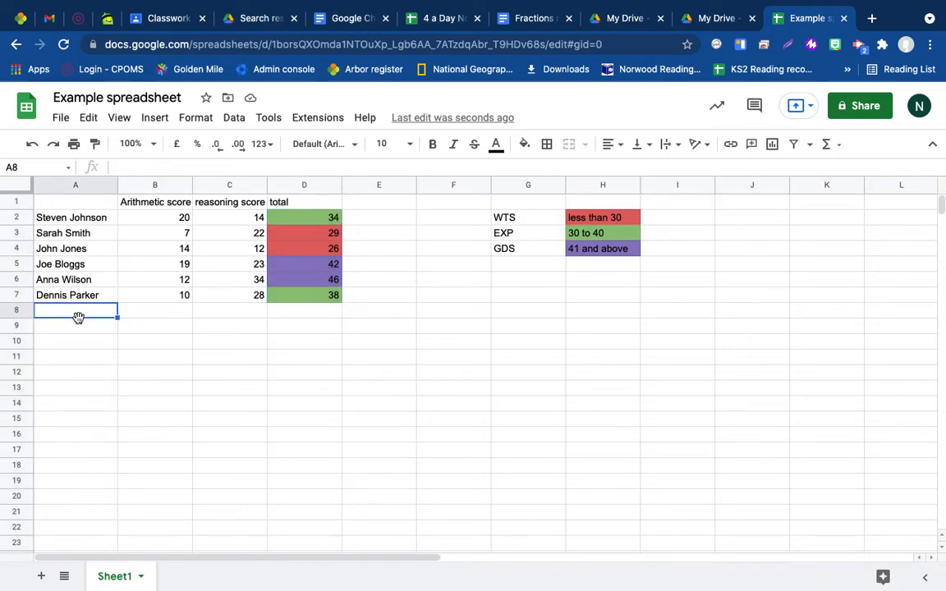
type("Bi")
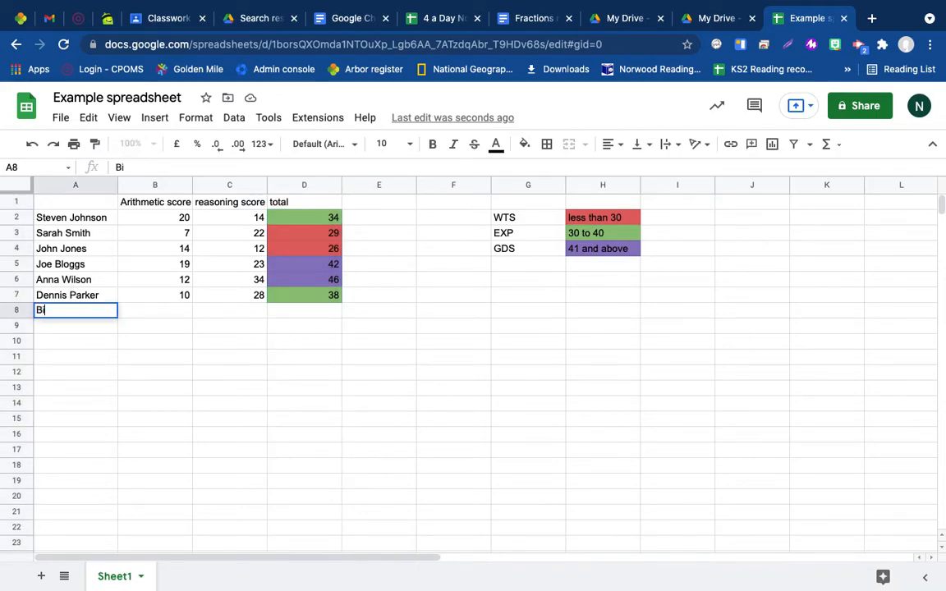
type("ll Turner")
key("Tab")
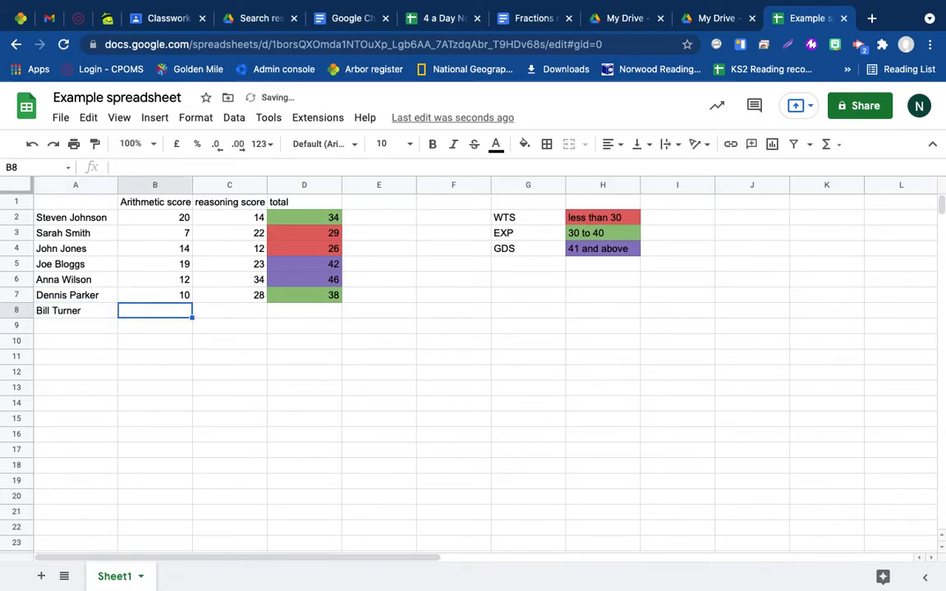
type("13")
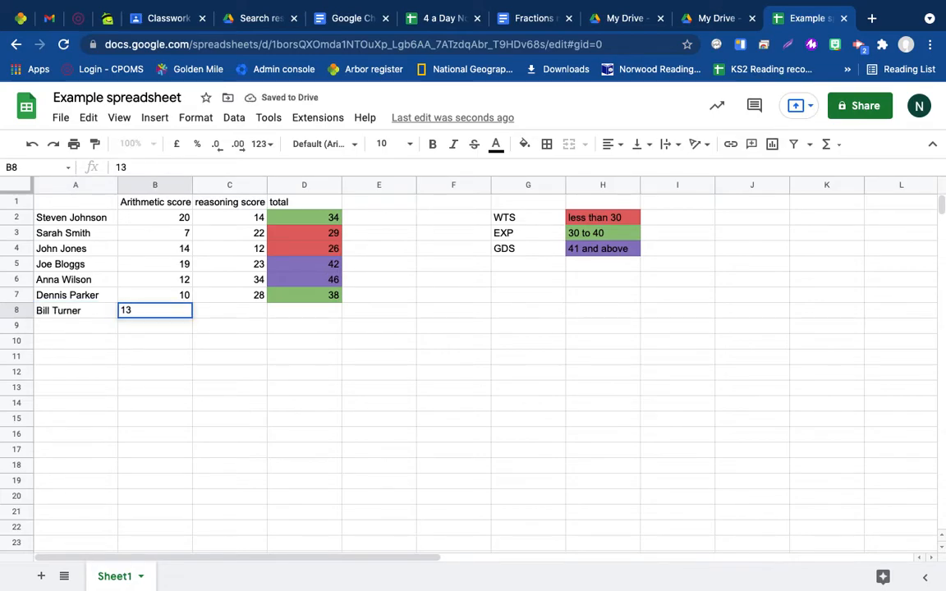
key("Tab")
type("12")
key("Tab")
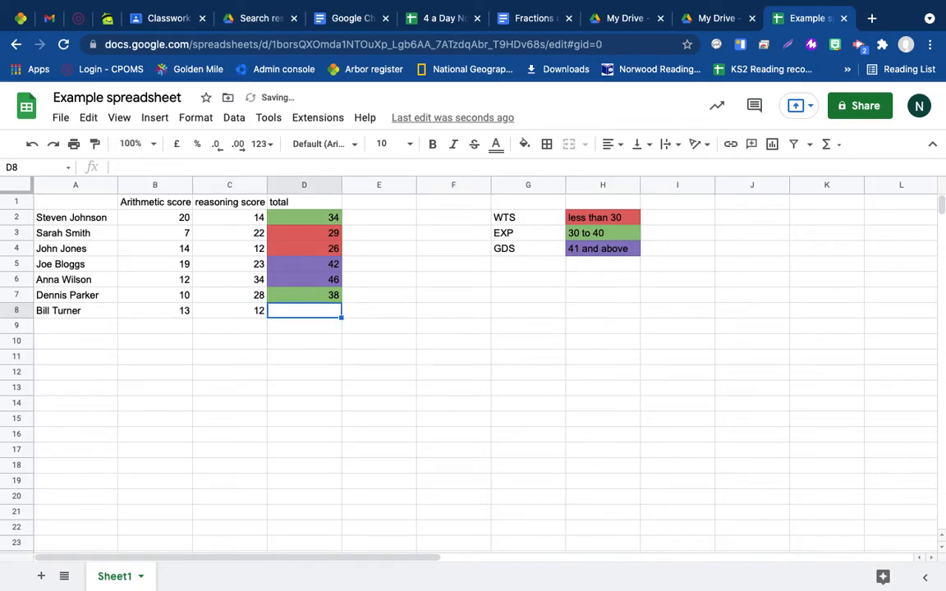
Copy the total formula from D7 into D8 for the new pupil
left_click(328, 297)
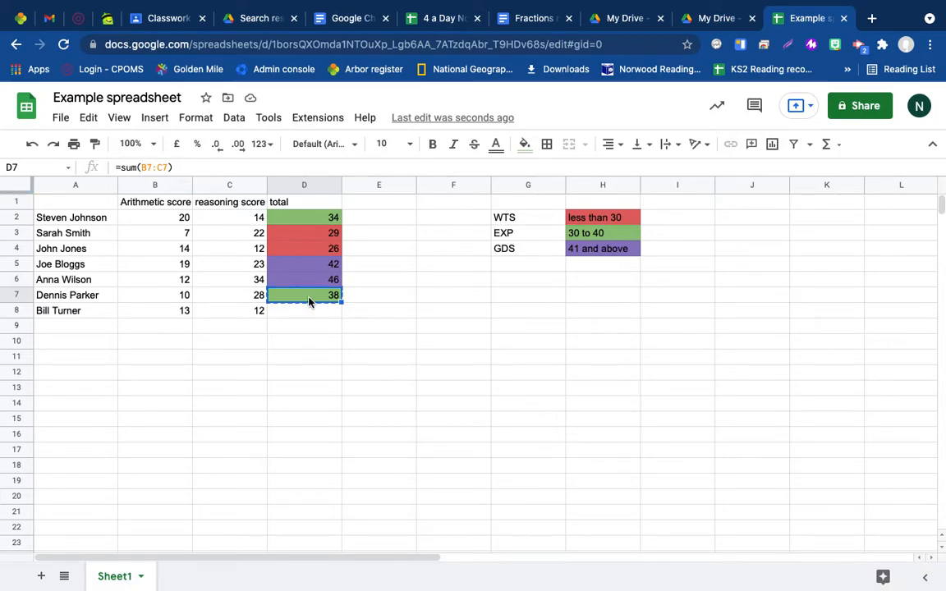
key("super+c")
key("Down")
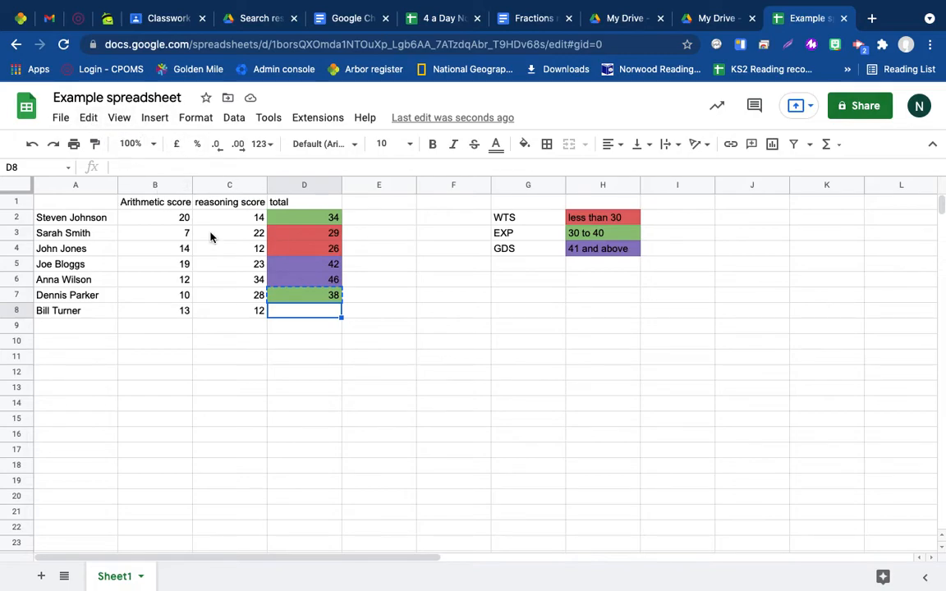
key("super+v")
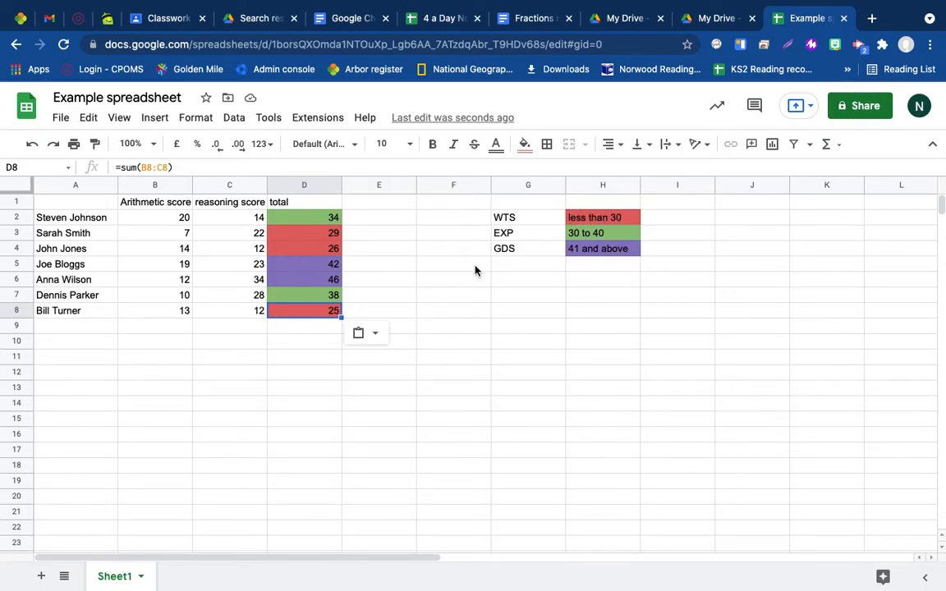
Test the colour rules by changing row 8's reasoning score to 22 and its arithmetic score to 23
left_click(242, 313)
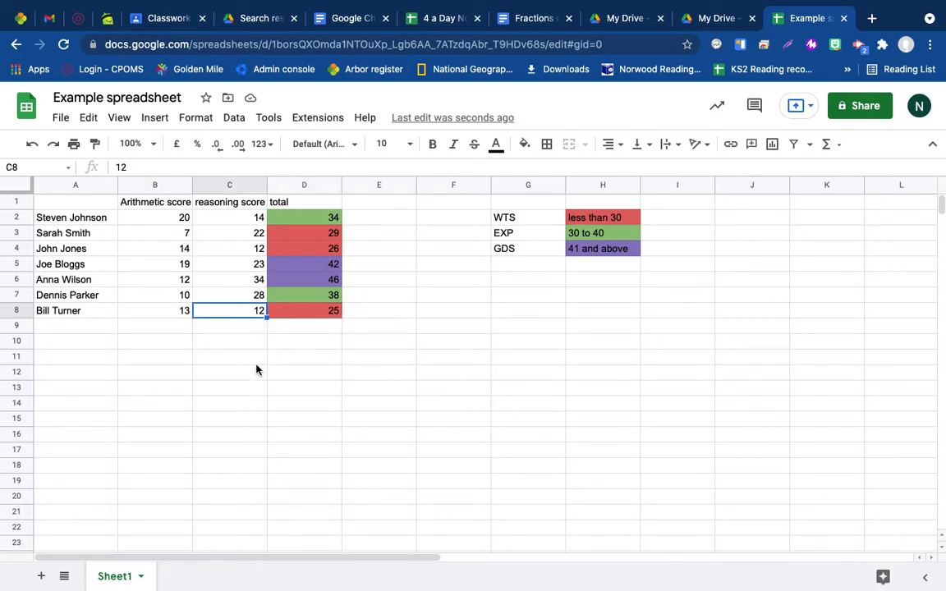
type("22")
key("Return")
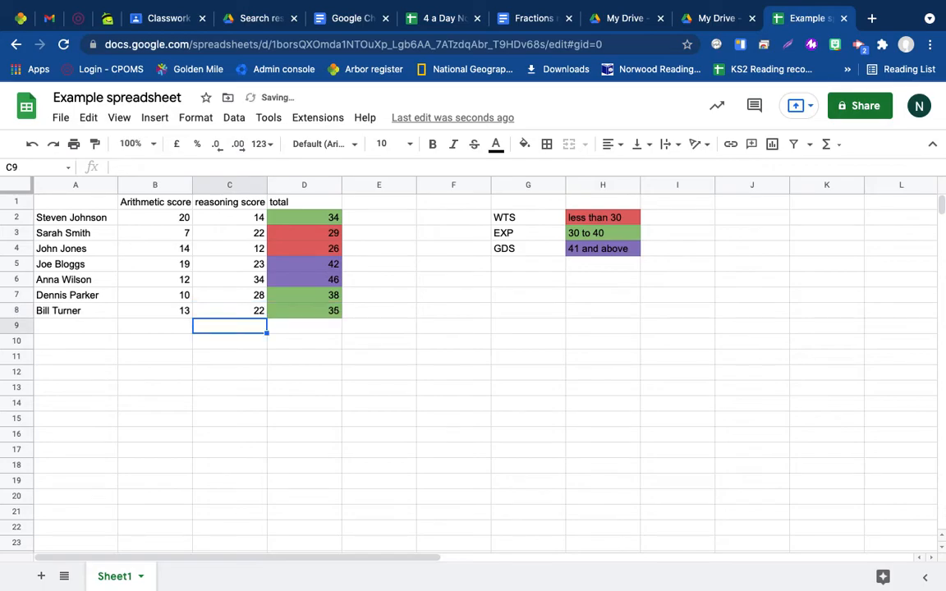
key("Up")
key("Left")
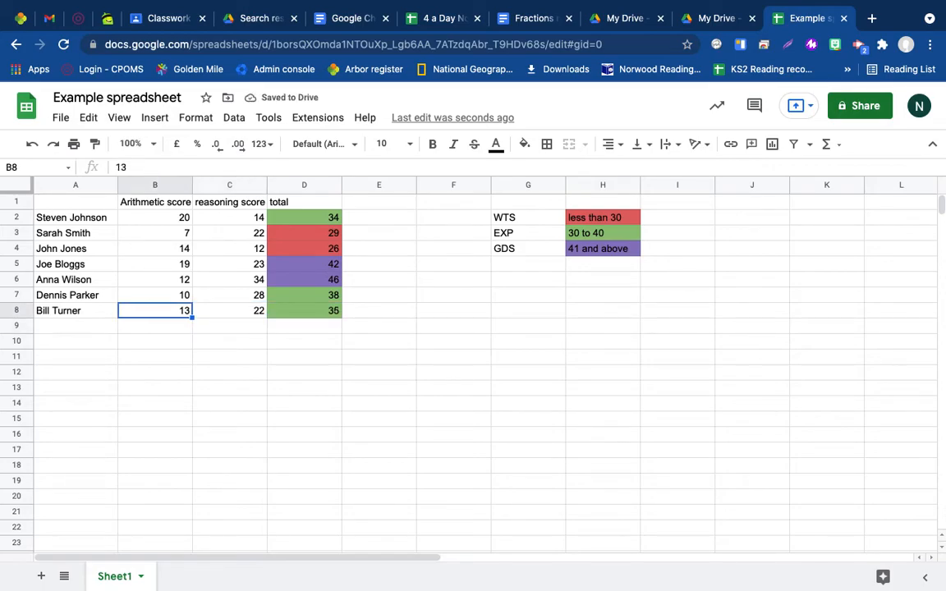
type("23")
key("Return")
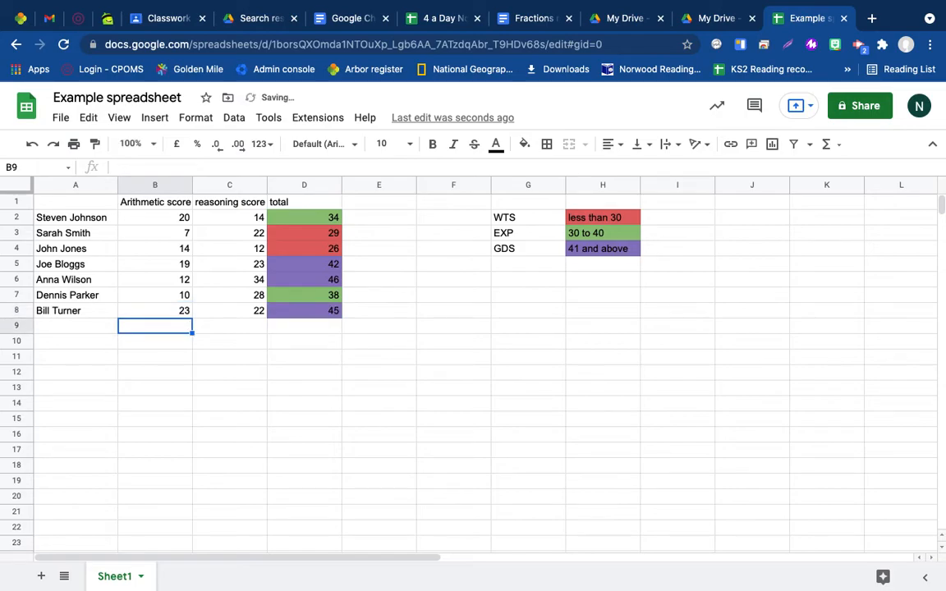
key("Up")
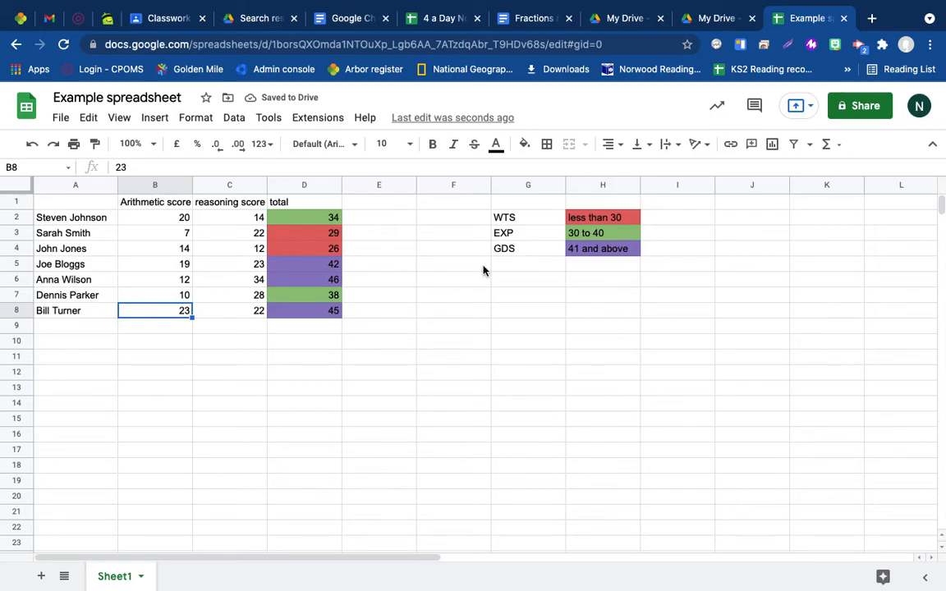
Reopen the conditional format rules and review those applied to total cell D3, comparing with an empty cell outside column D
left_click(285, 232)
left_click(193, 119)
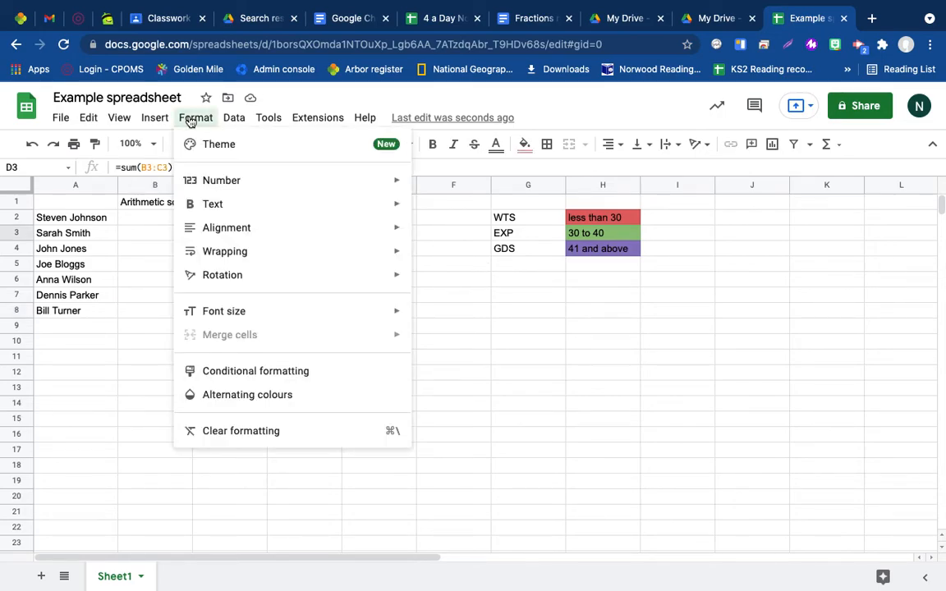
left_click(216, 373)
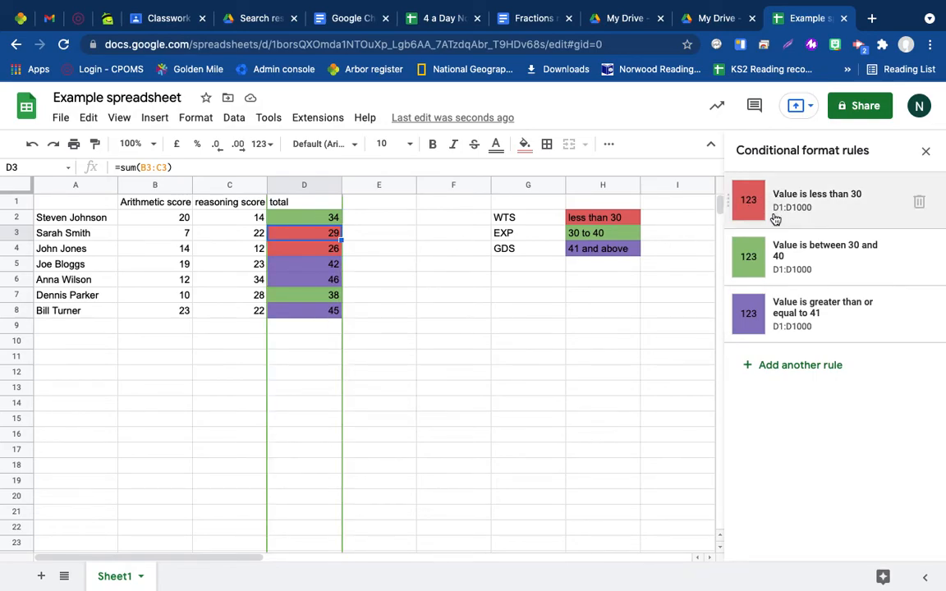
left_click(441, 270)
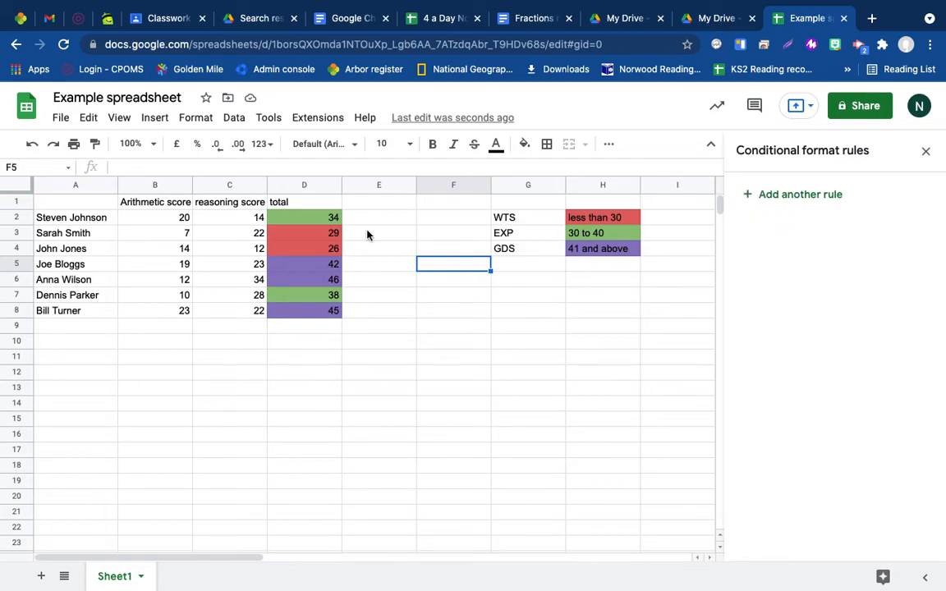
left_click(319, 232)
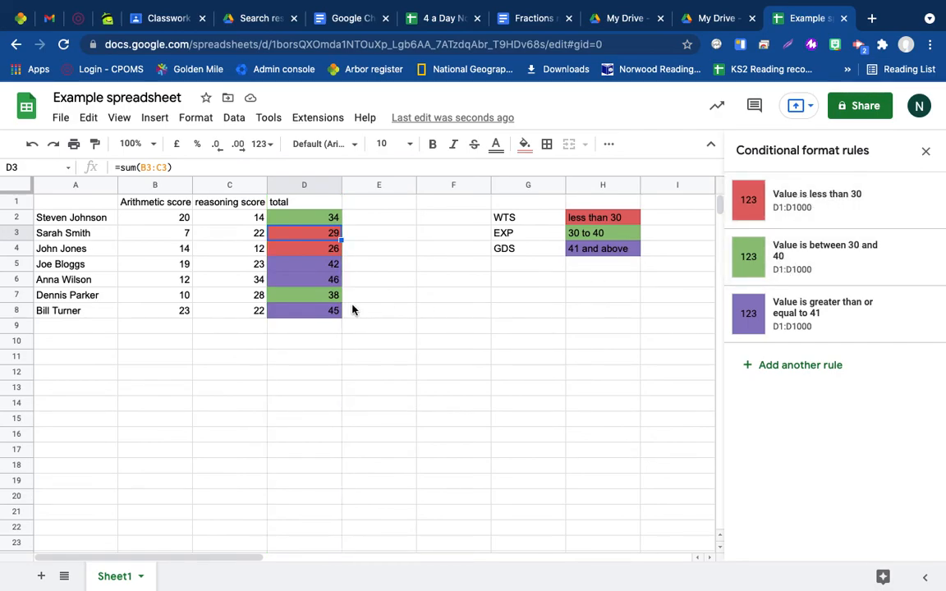
Set row 8's reasoning score to 7 and select its total in D8 to check the colour against the rules
left_click(238, 316)
type("7")
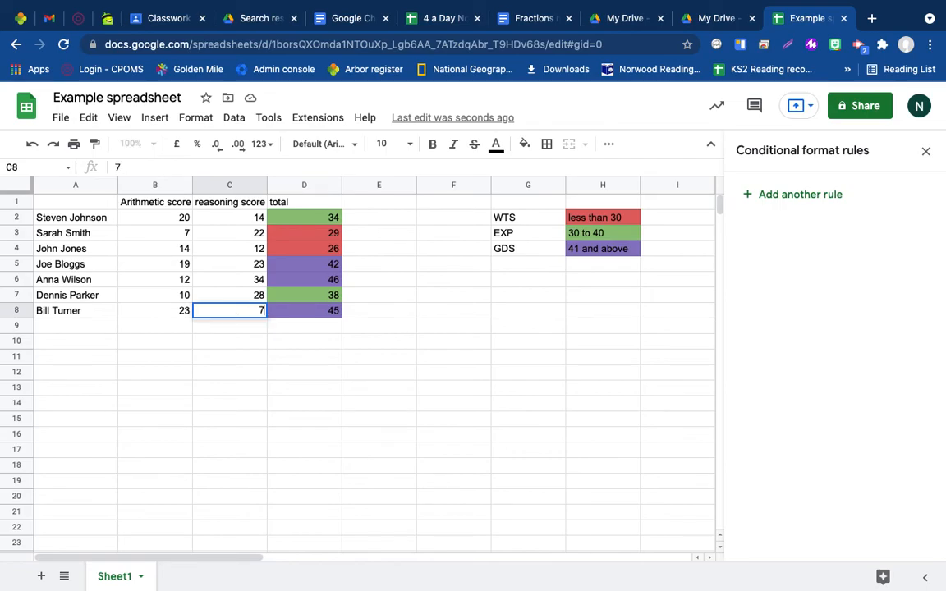
key("Return")
left_click(236, 312)
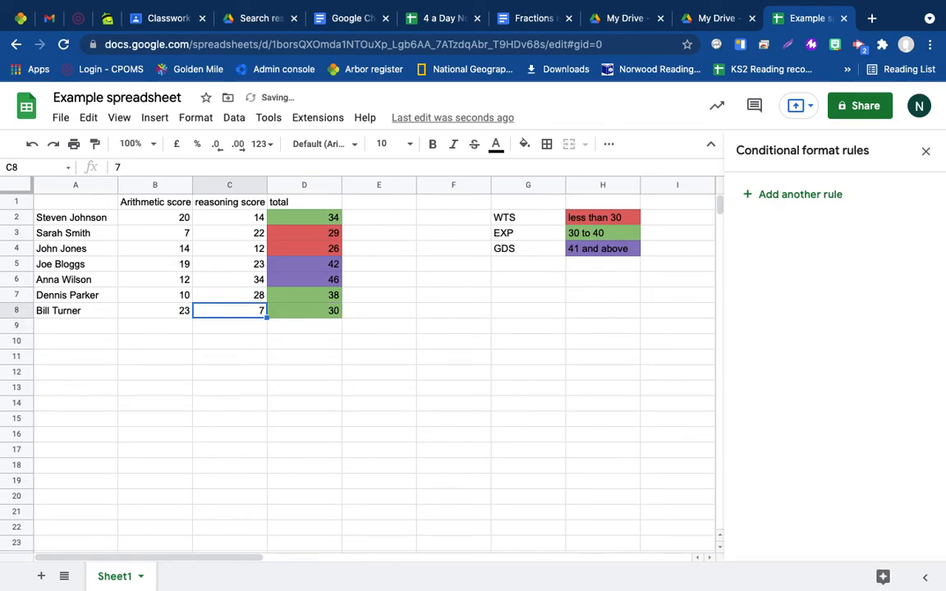
left_click(299, 313)
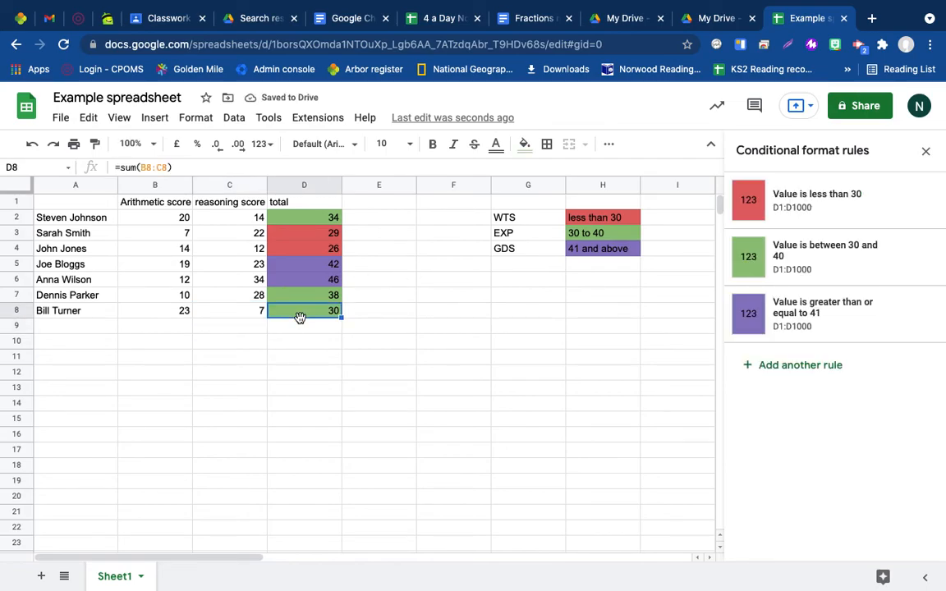